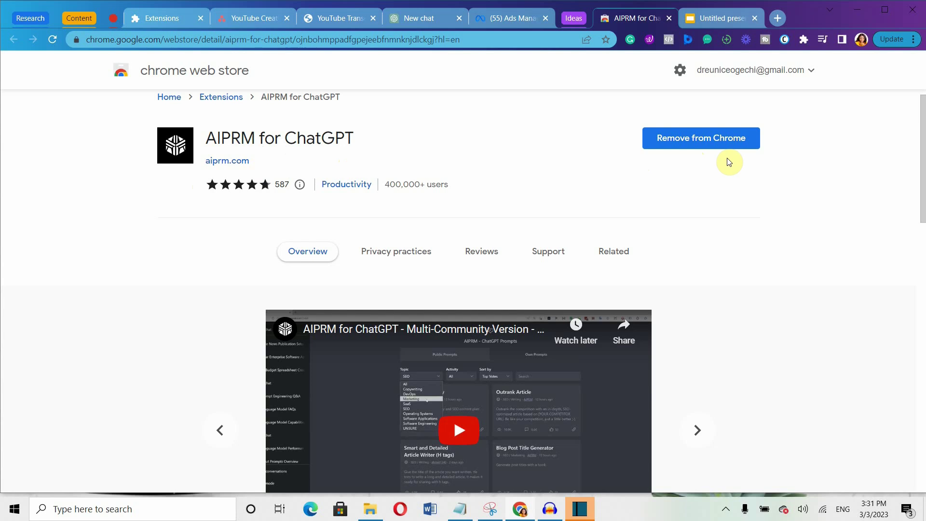
Step: Cycle through all AIPRM preview screenshots and its promo video, then view the AIPRM prompt library in ChatGPT
click(698, 430)
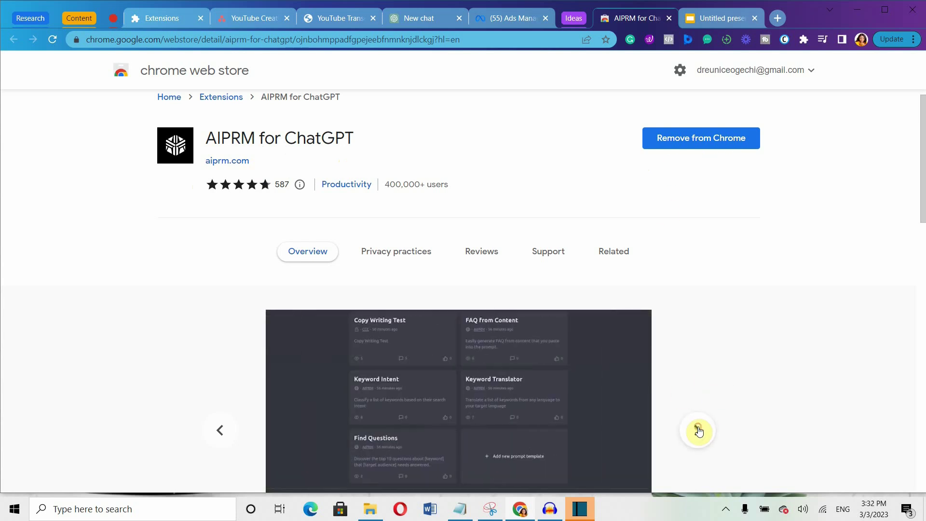
click(698, 430)
click(699, 430)
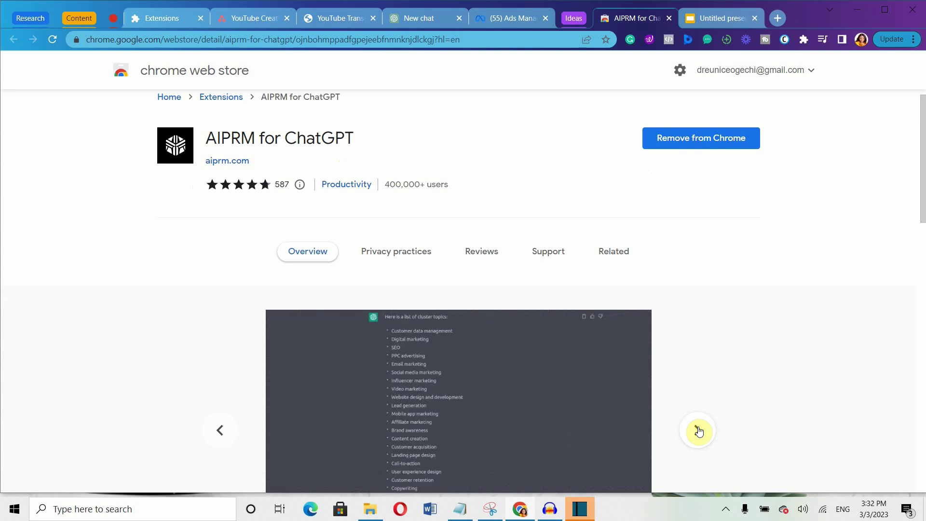
click(698, 430)
click(698, 430)
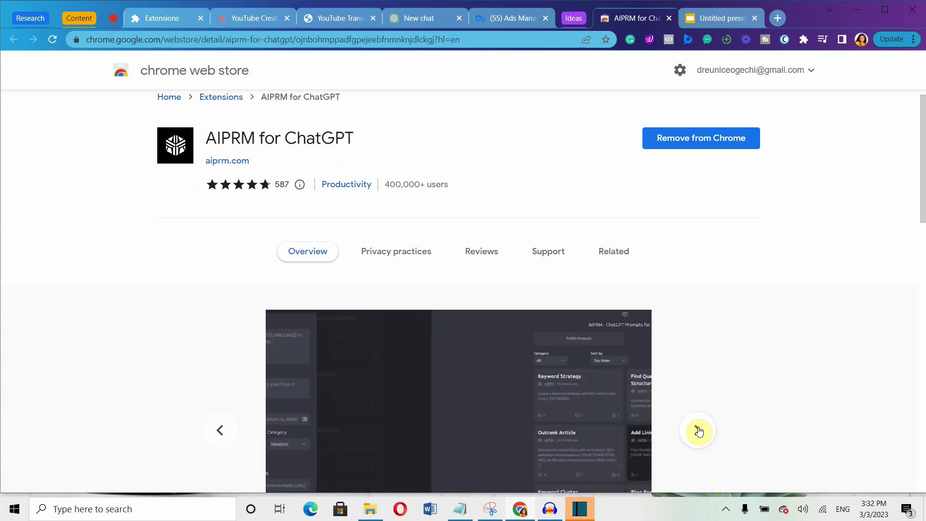
click(698, 430)
click(698, 430)
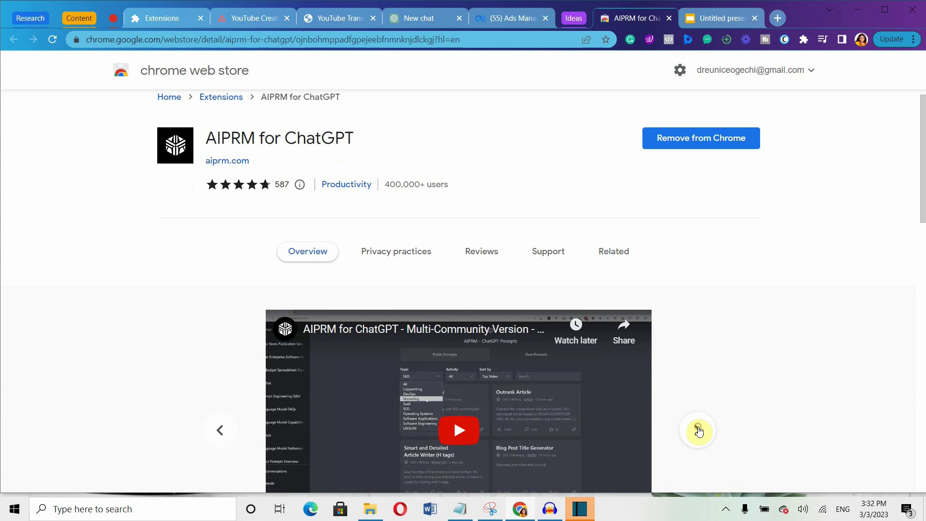
click(699, 429)
click(698, 430)
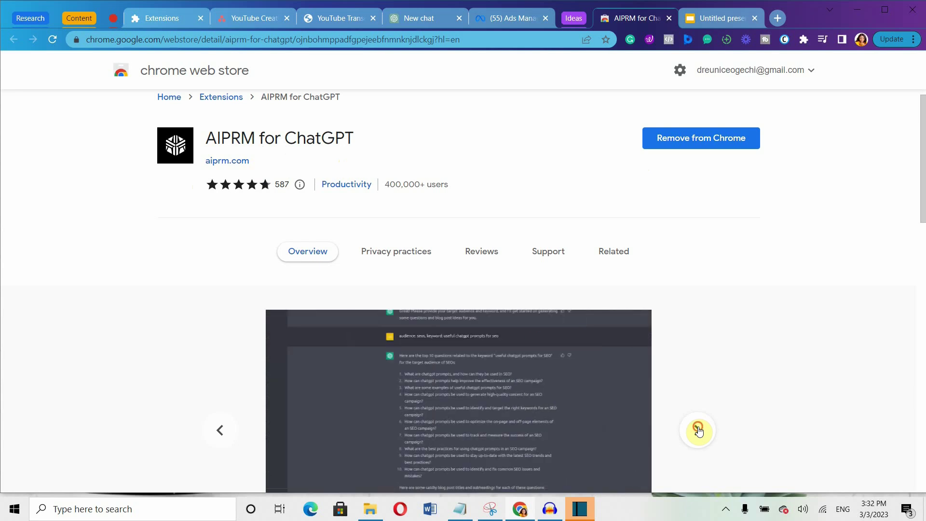
click(699, 430)
click(698, 430)
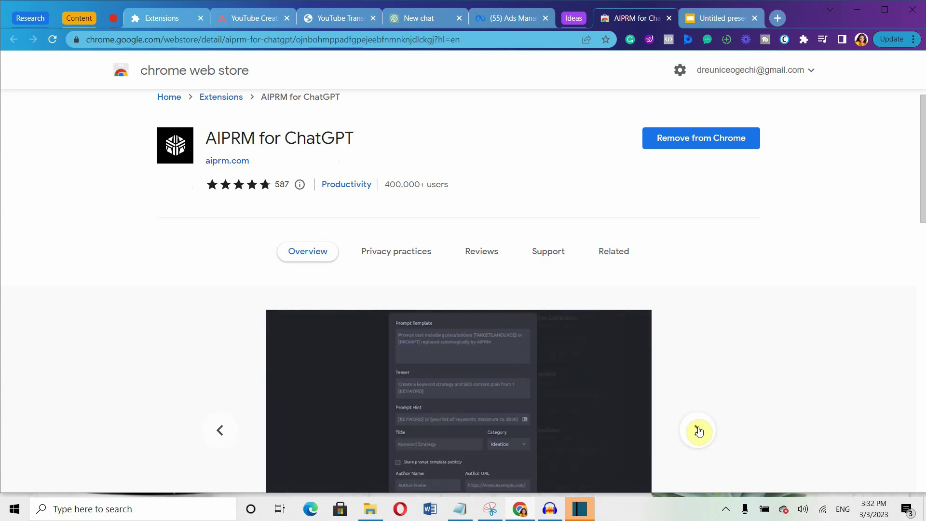
click(698, 430)
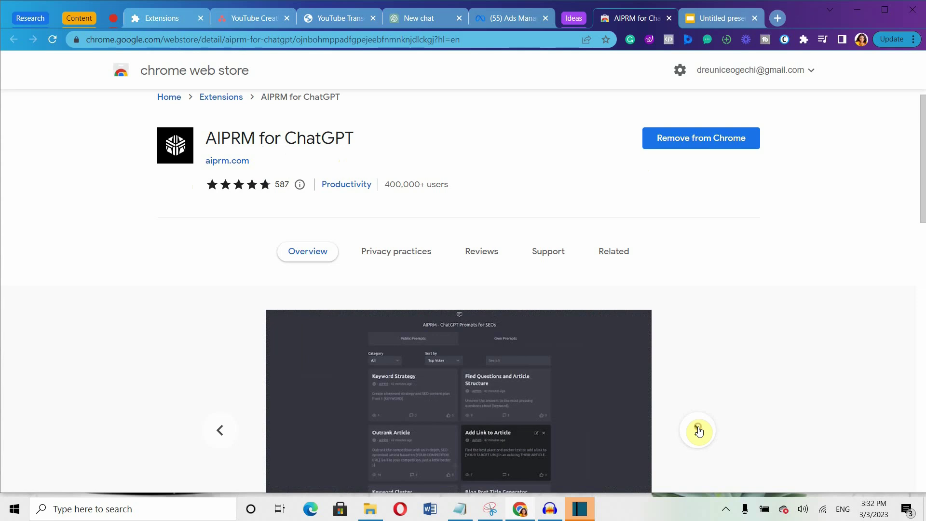
click(699, 430)
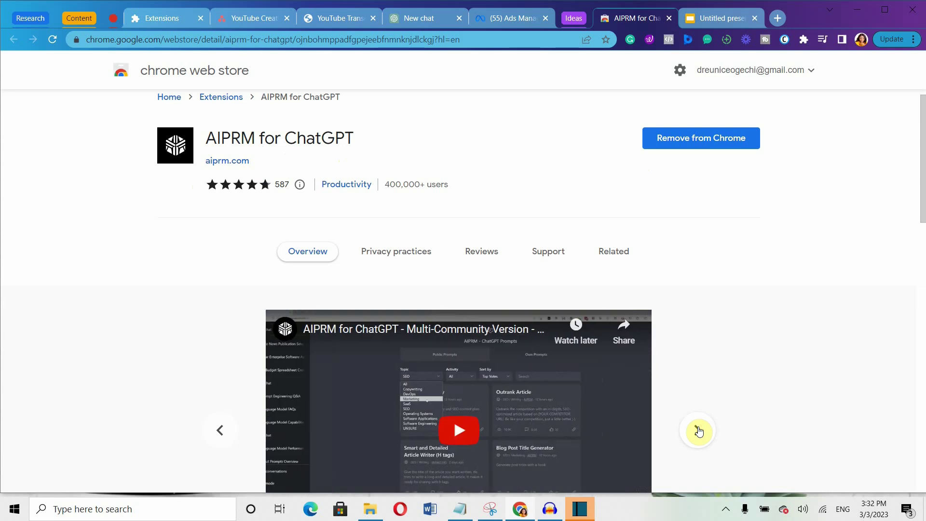
click(698, 430)
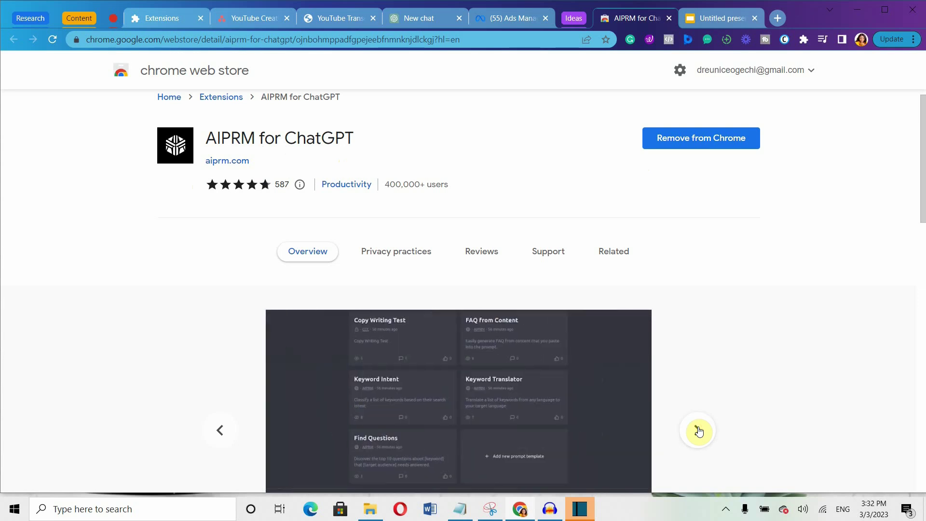
click(699, 430)
click(698, 430)
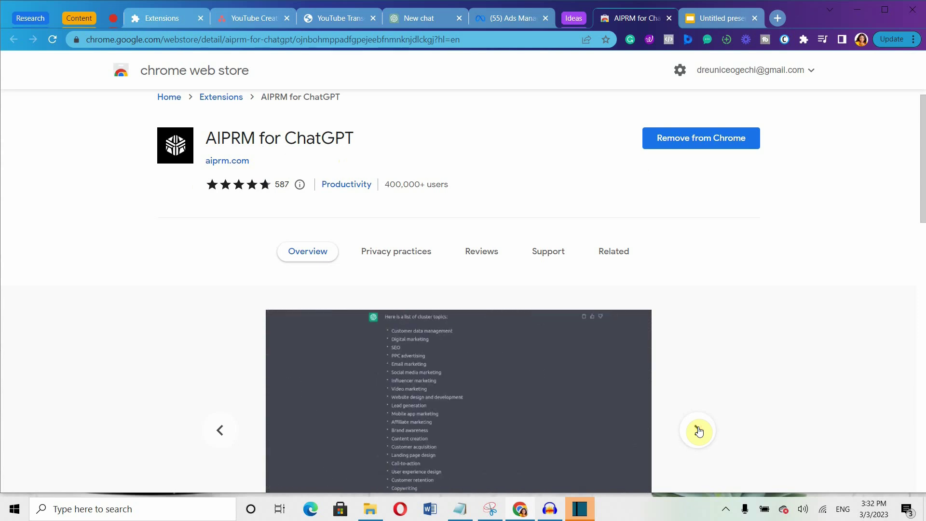
click(698, 430)
click(698, 430)
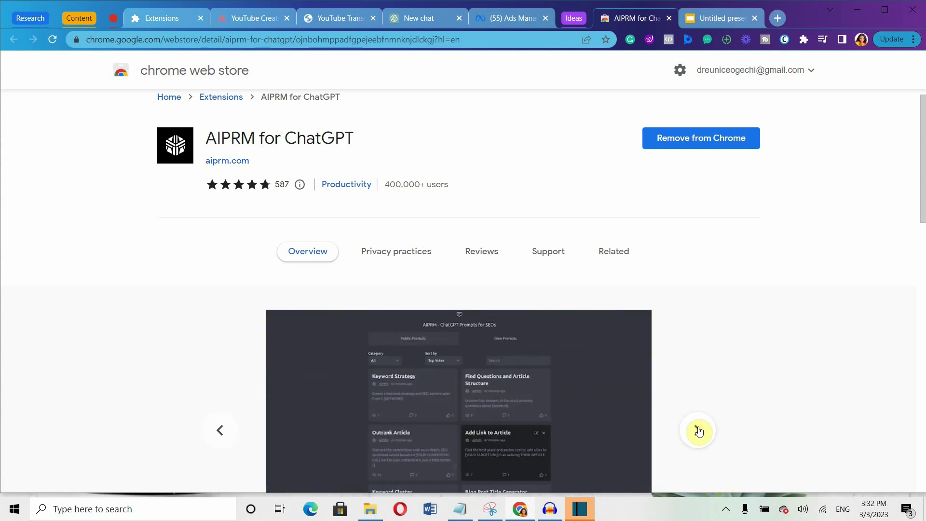
click(698, 430)
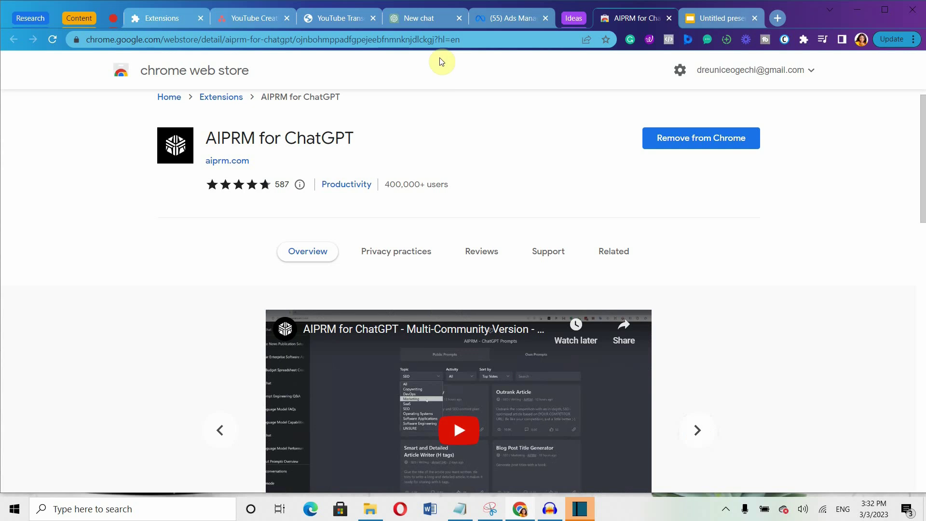
click(410, 18)
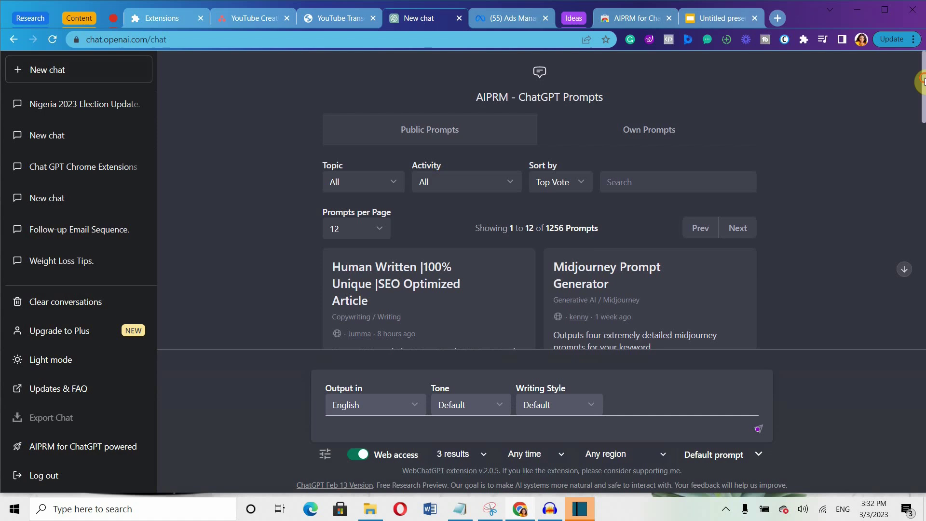
mouse_move(922, 80)
mouse_down()
mouse_move(918, 269)
mouse_move(922, 82)
mouse_up()
click(372, 181)
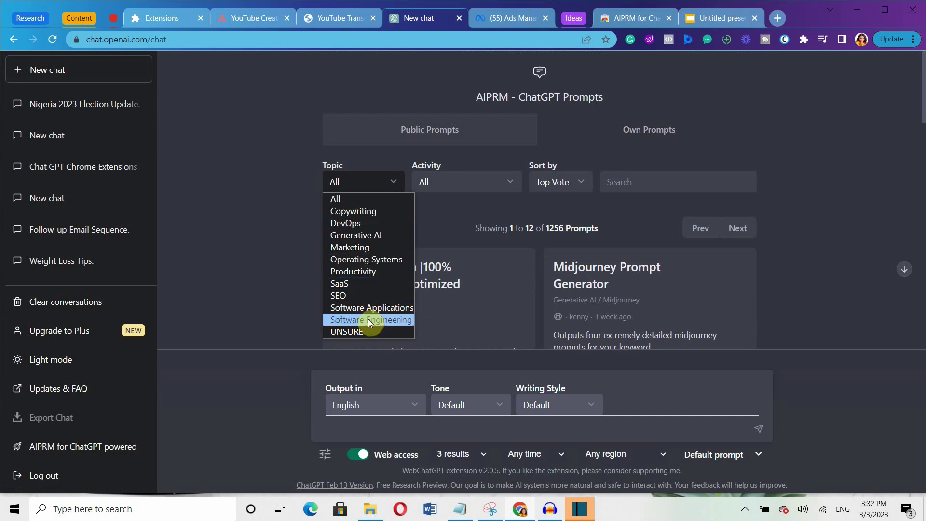
drag(923, 99, 918, 63)
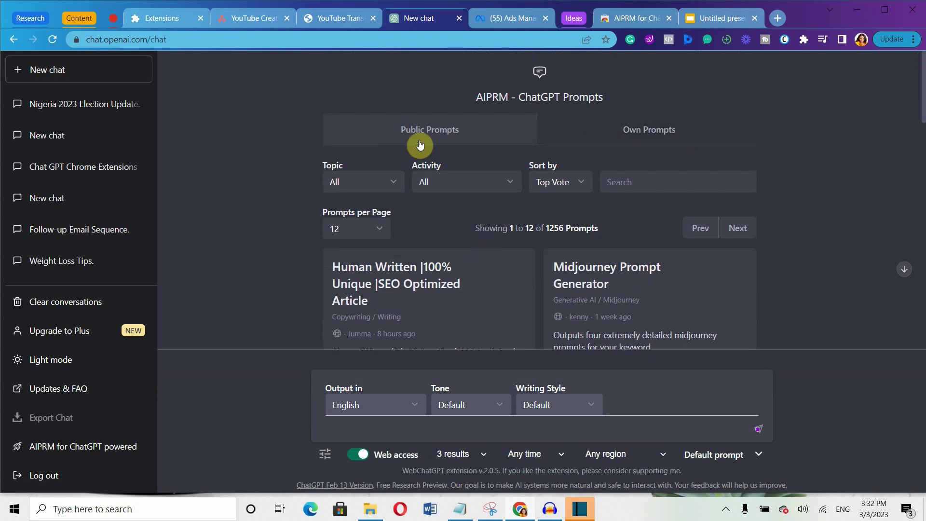
scroll(569, 224, down, 4)
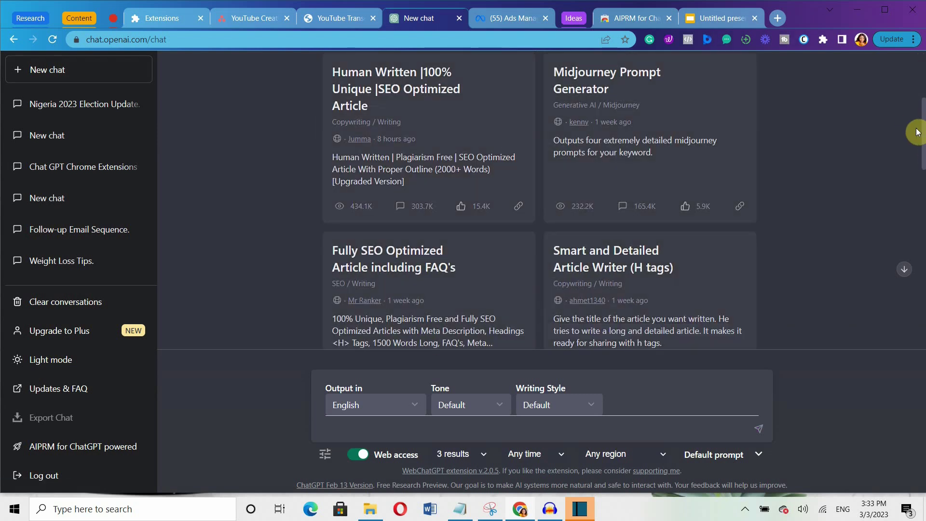
drag(923, 133, 922, 198)
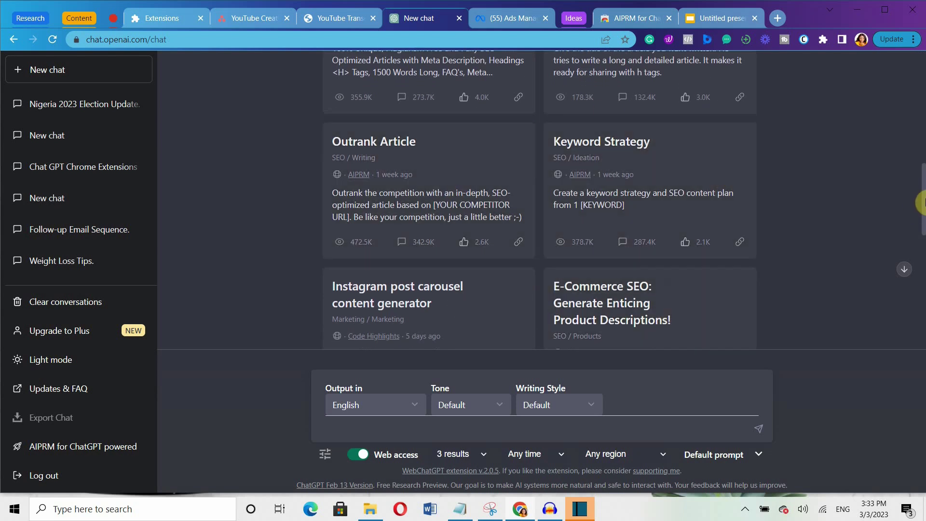
scroll(788, 310, down, 3)
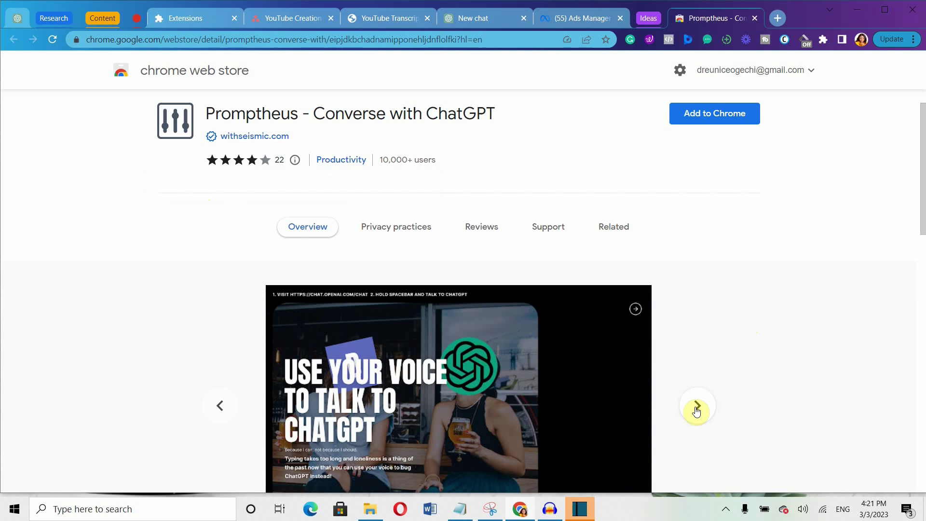
Step: Page through four Promptheus - Converse with ChatGPT preview slides
click(697, 407)
click(697, 408)
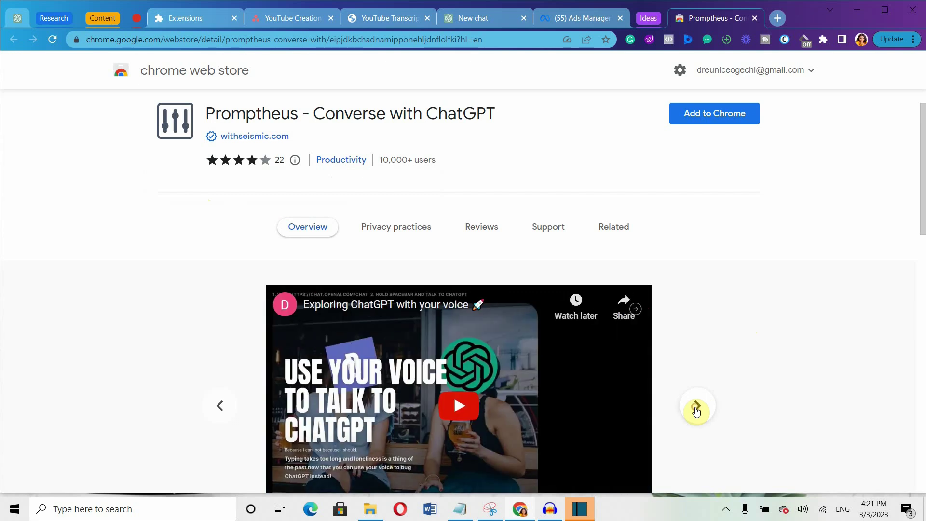
click(696, 408)
click(696, 407)
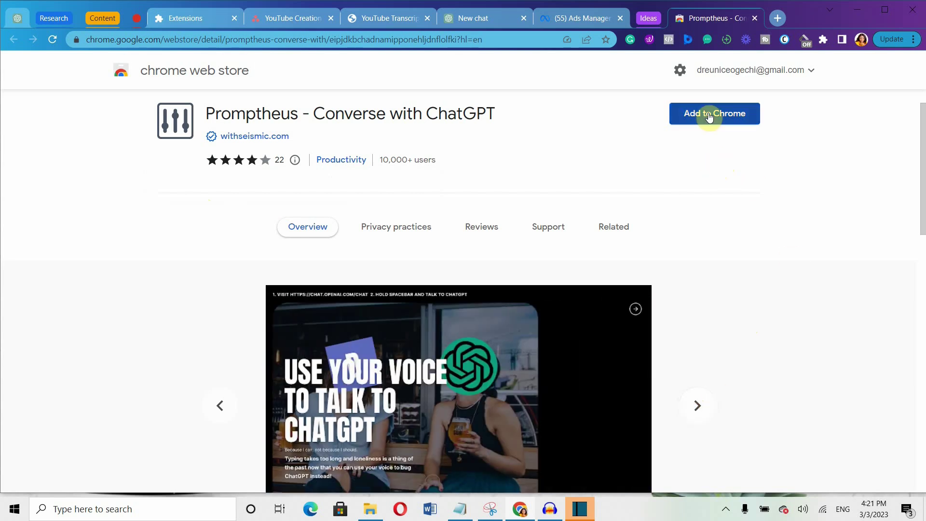
Step: Add Promptheus to Chrome and use the spacebar to send the Instagram marketing strategies prompt
click(709, 115)
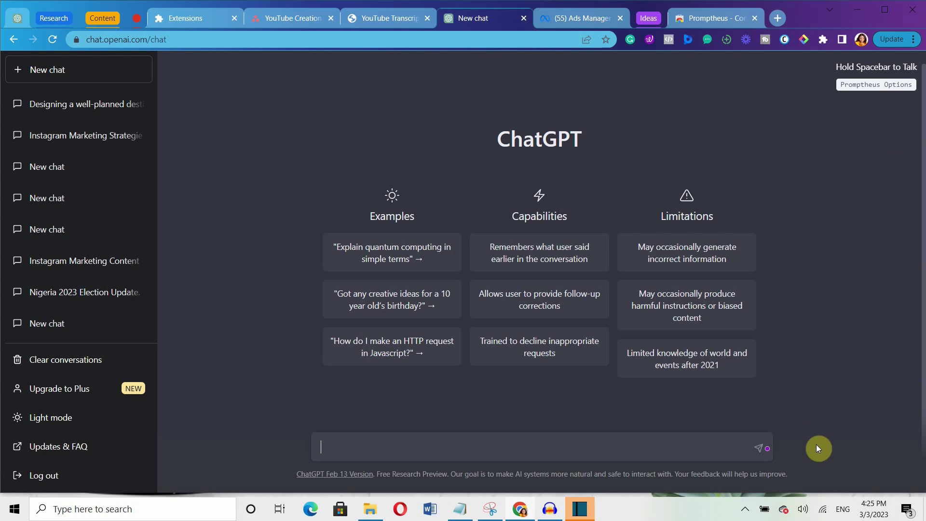
key(space)
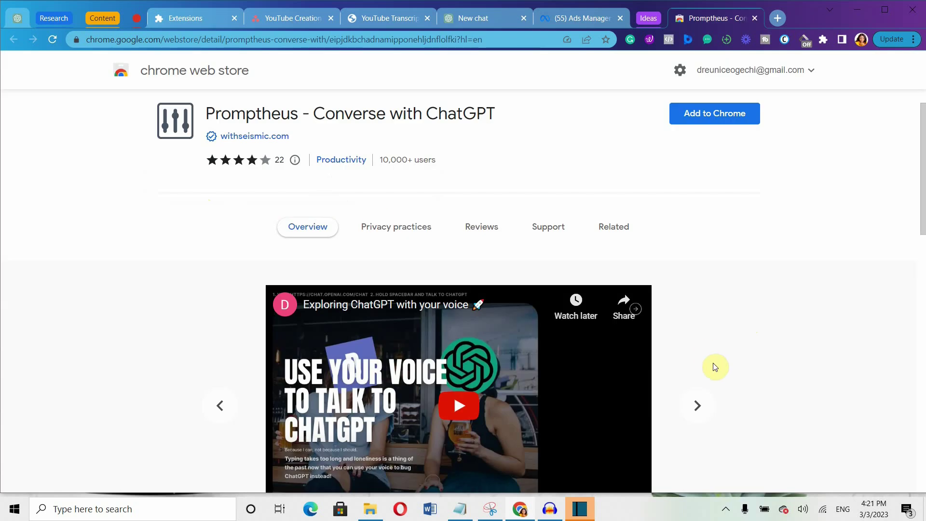
click(696, 410)
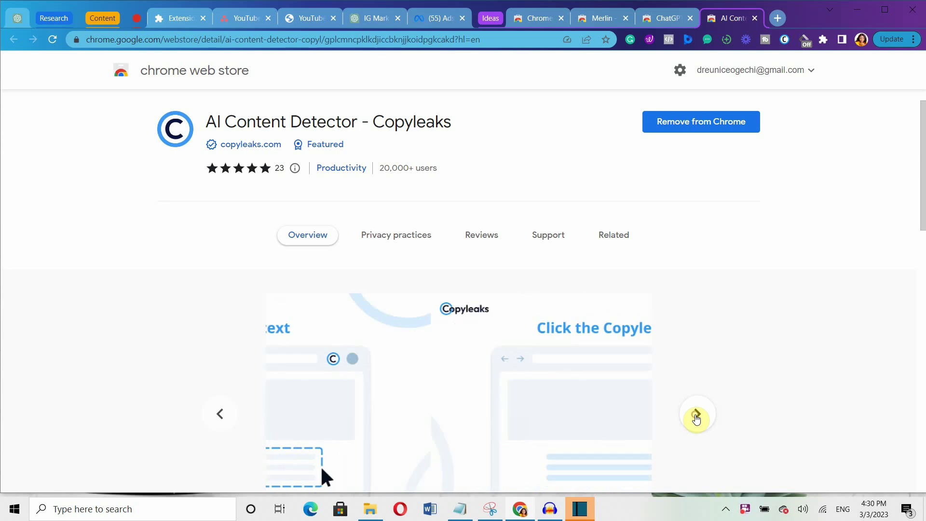
Step: Page through the AI Content Detector – Copyleaks slides, including Instant Results! and the promo video
click(697, 416)
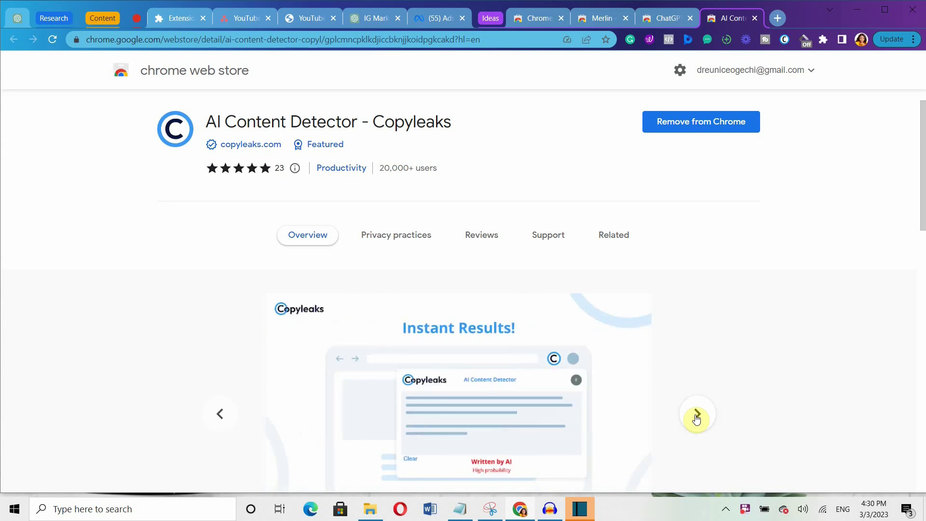
click(697, 416)
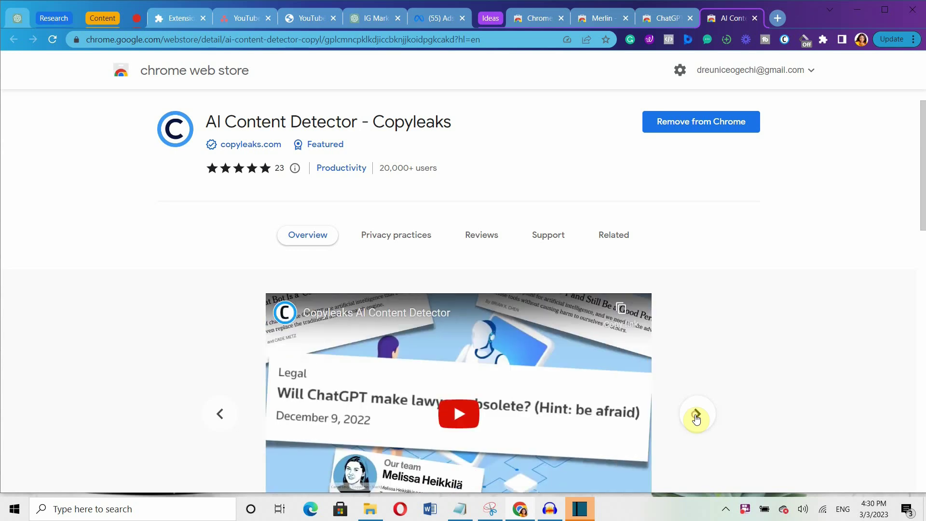
click(697, 416)
click(697, 416)
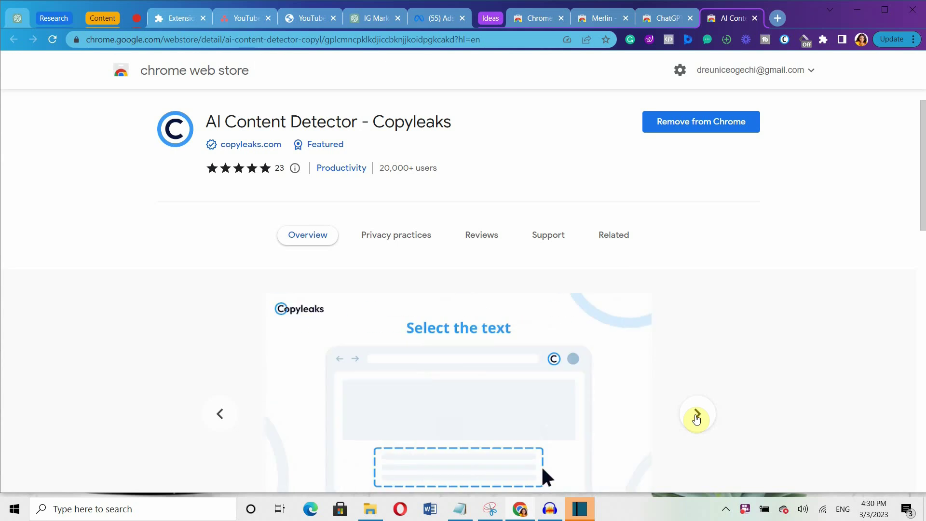
click(697, 416)
click(697, 416)
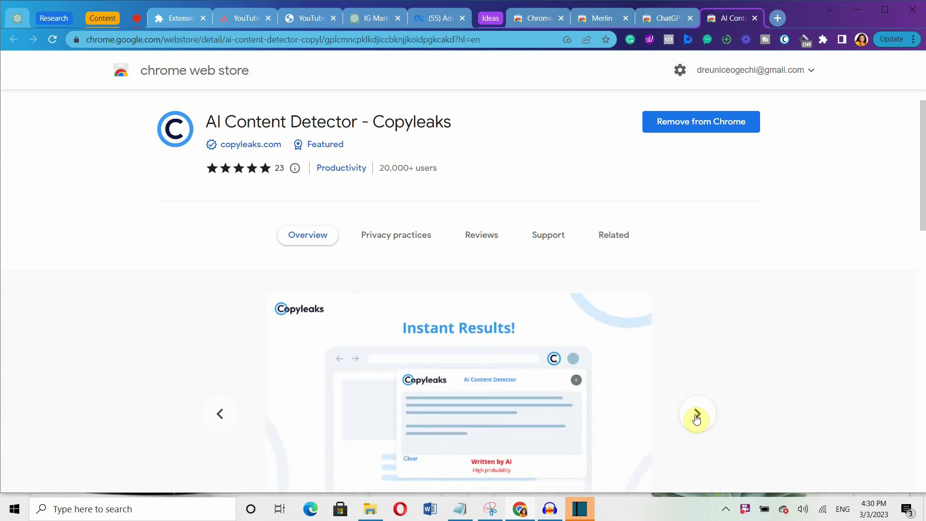
click(697, 416)
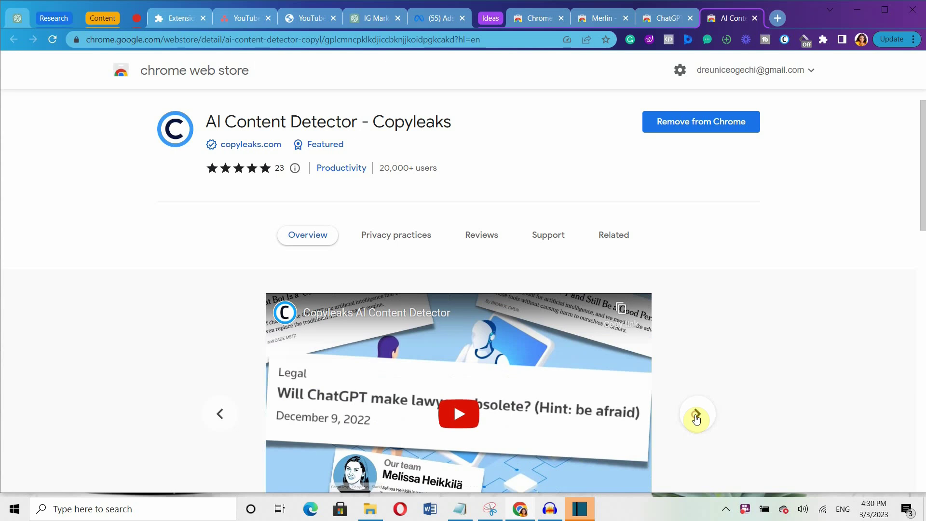
click(697, 416)
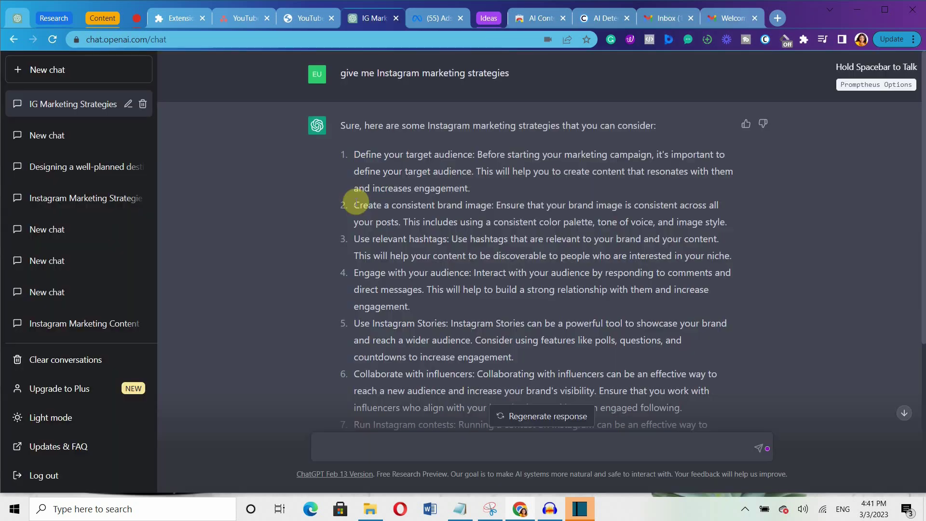
Step: Check items 2–4 of the ChatGPT Instagram answer for AI content, then browse the Copyleaks slides again
drag(355, 202, 435, 311)
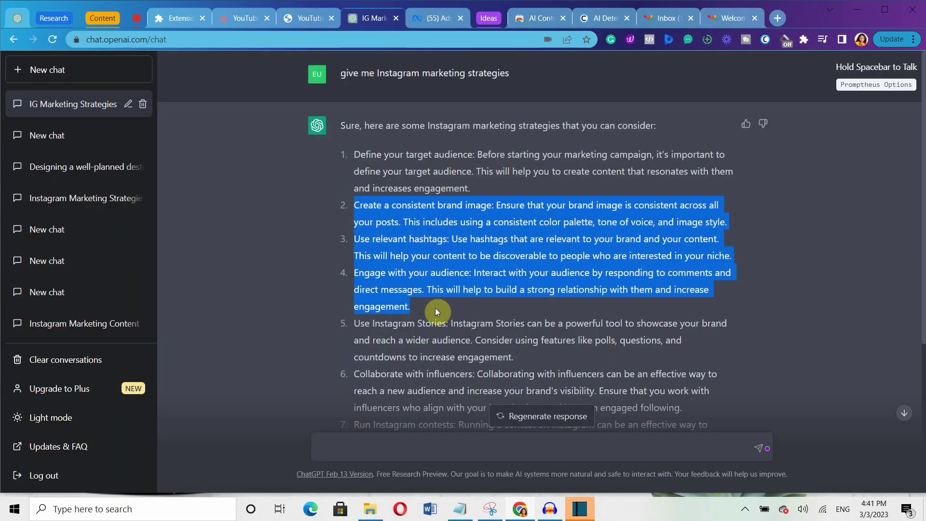
click(765, 40)
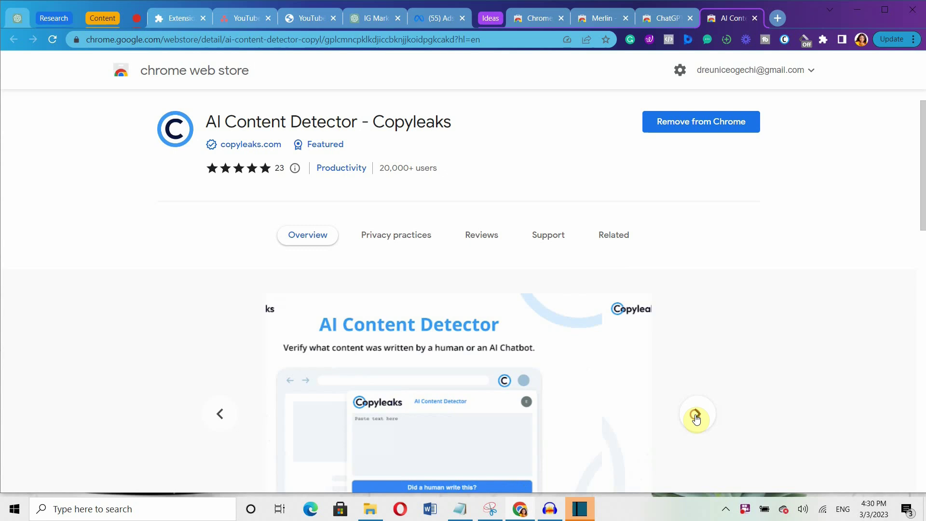
click(696, 415)
click(696, 415)
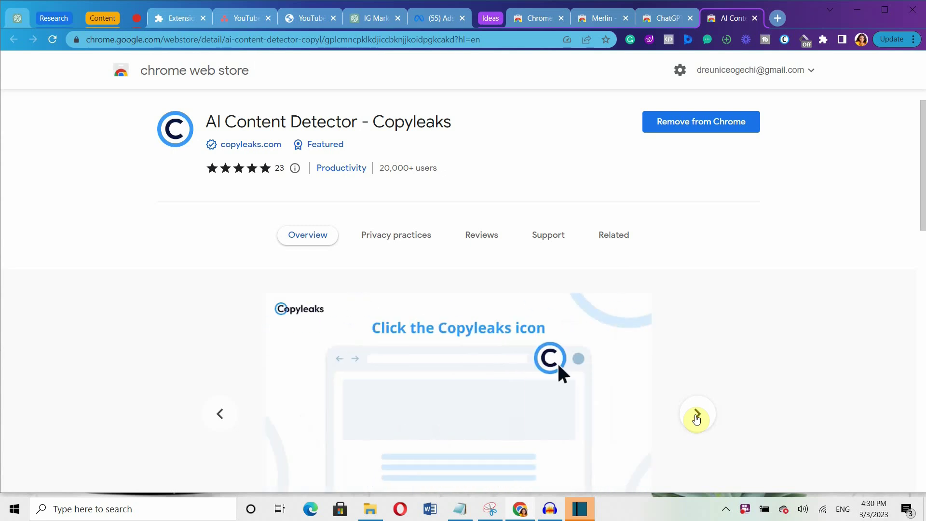
click(696, 416)
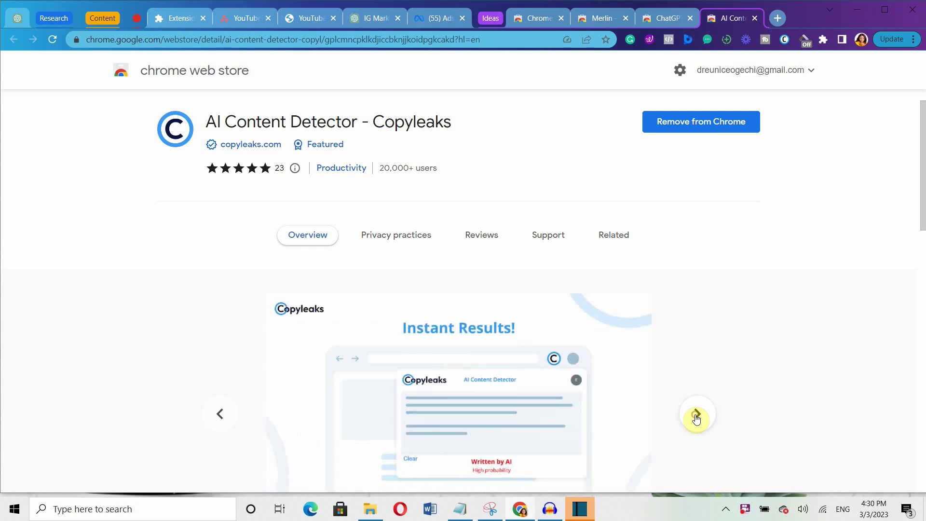
click(696, 415)
click(696, 416)
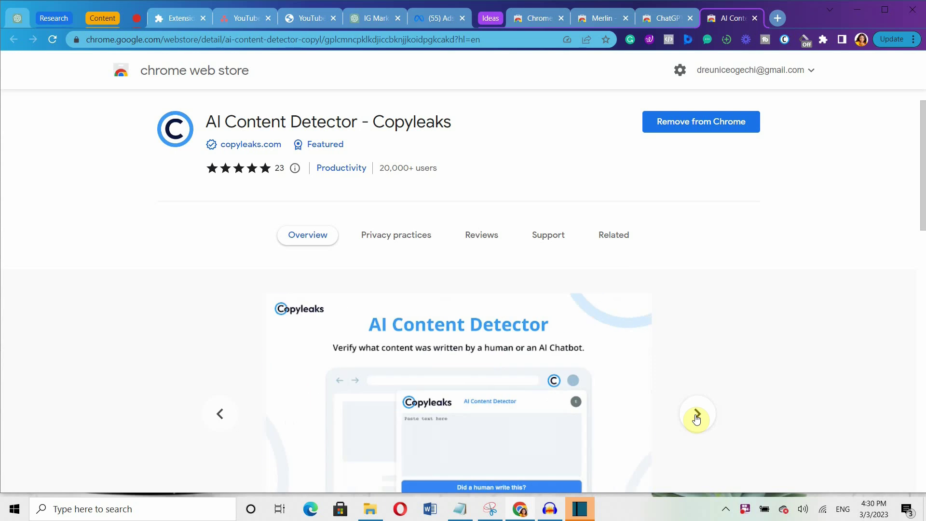
click(697, 416)
click(696, 416)
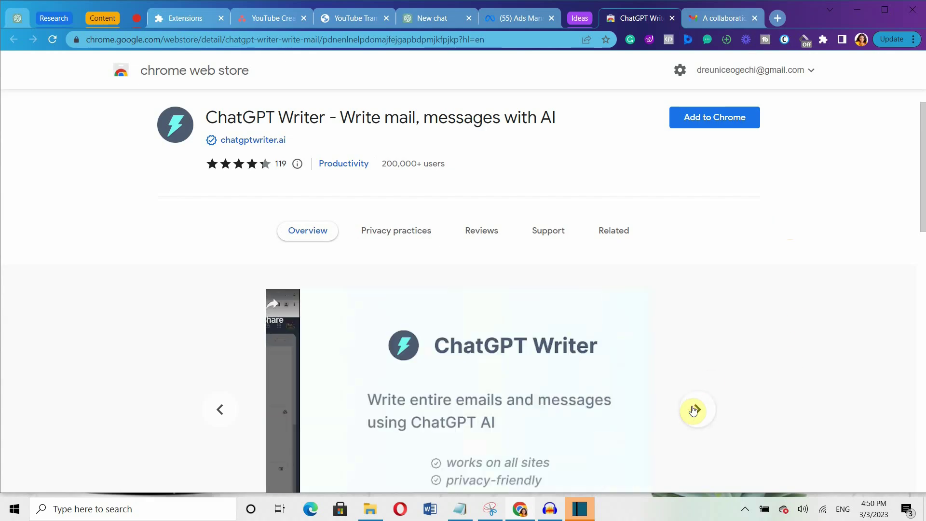
Step: Page through the ChatGPT Writer slides, including Works on all sites and Generate personalised replies
click(694, 410)
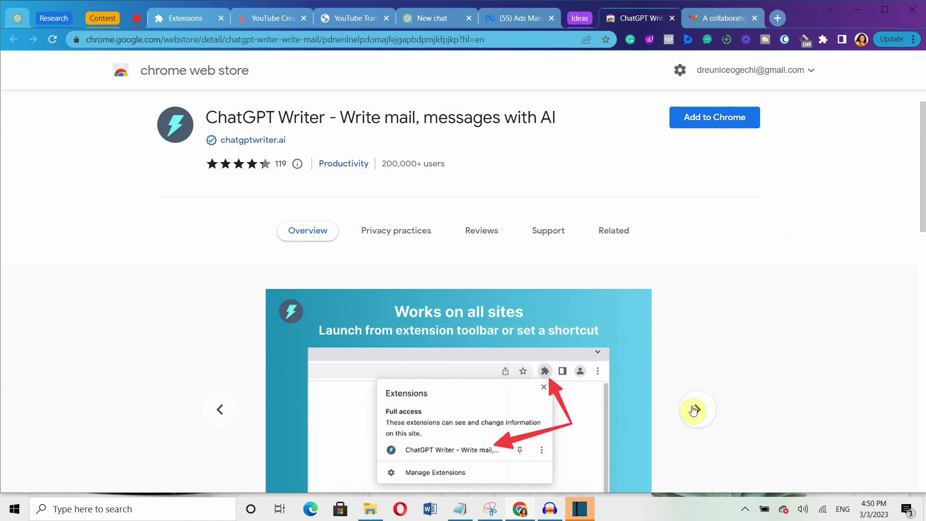
click(693, 410)
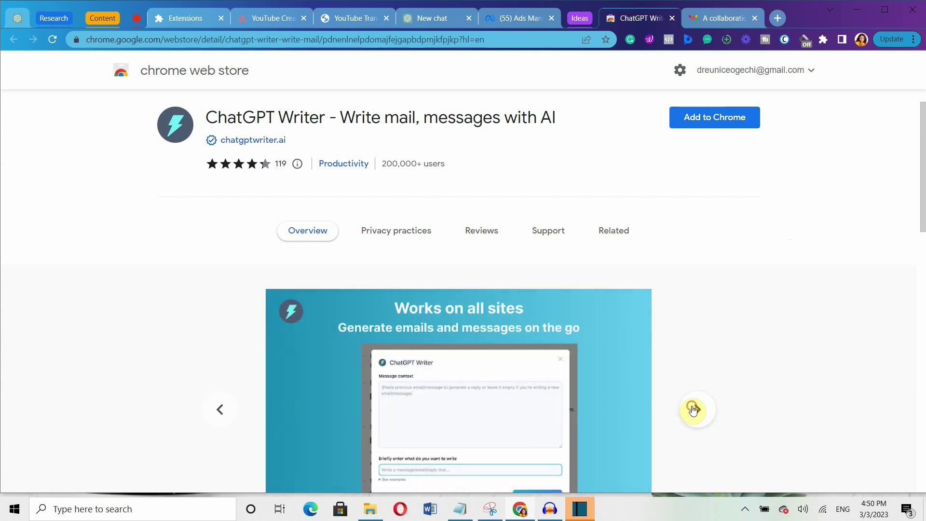
click(693, 410)
click(693, 410)
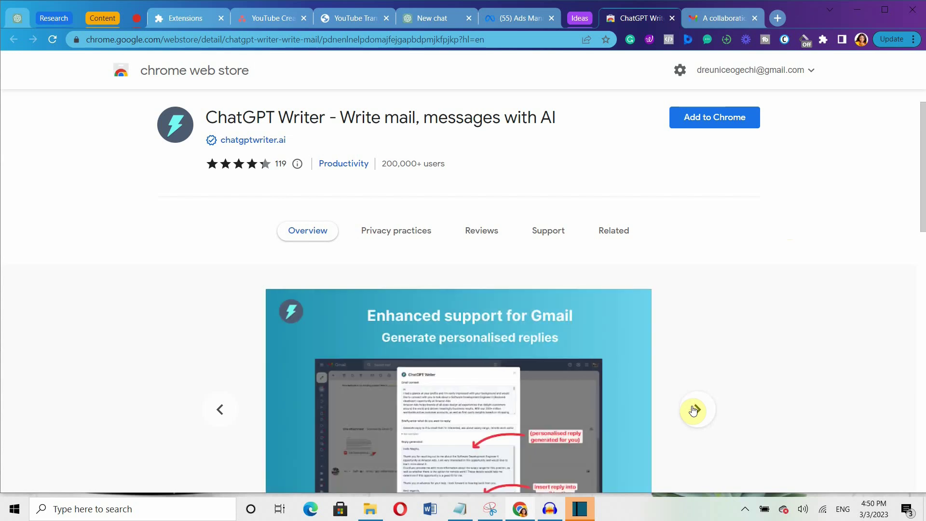
click(694, 410)
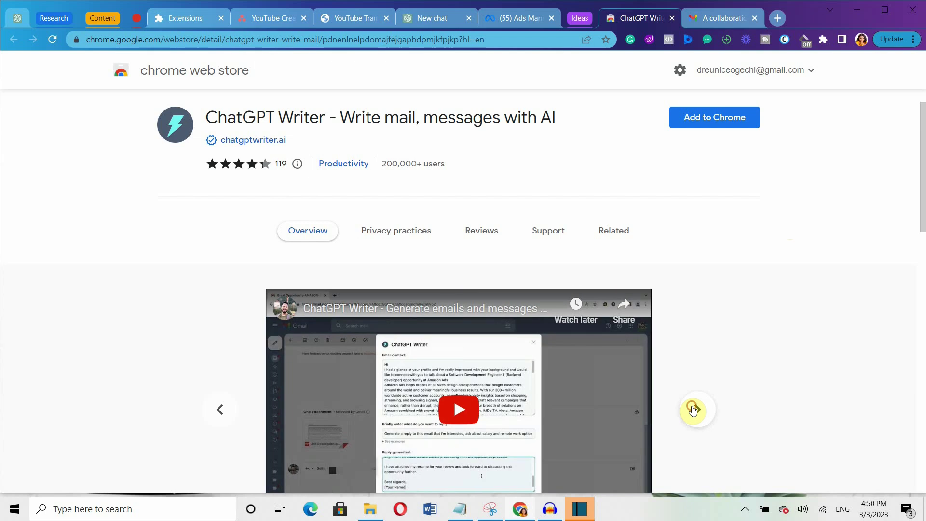
click(693, 410)
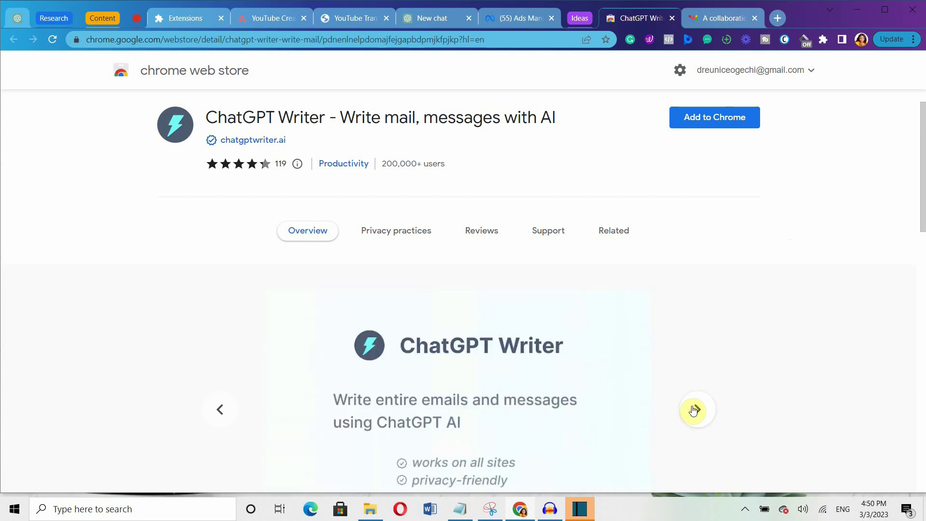
click(693, 410)
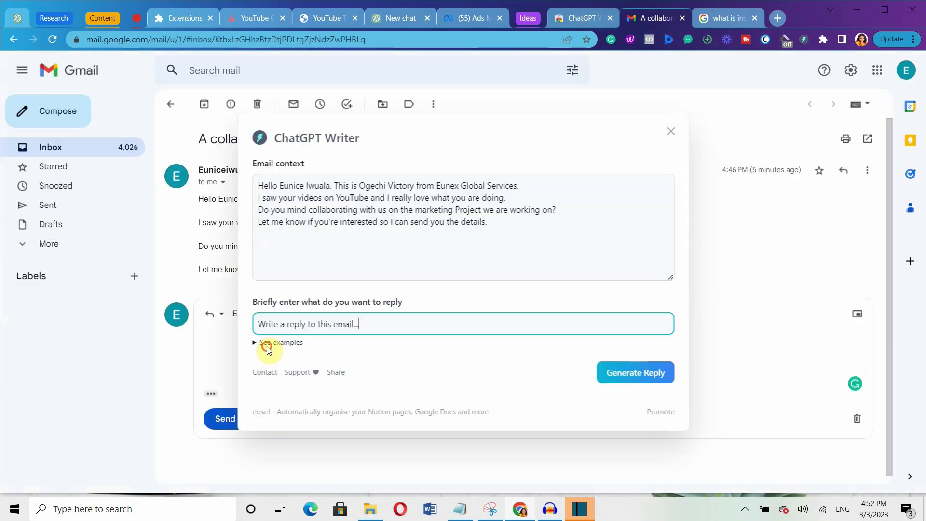
Step: Have ChatGPT Writer generate a Gmail reply showing interest and asking about payment options, then insert it
click(263, 343)
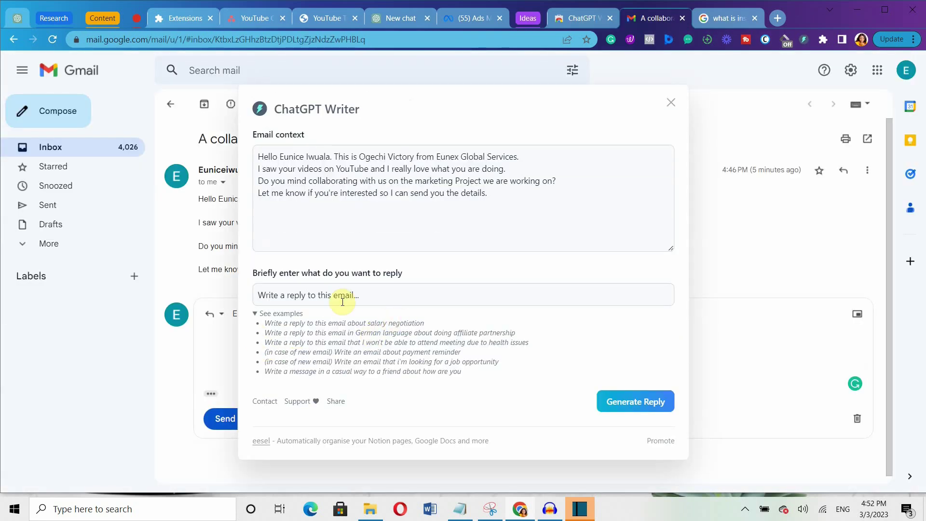
click(693, 410)
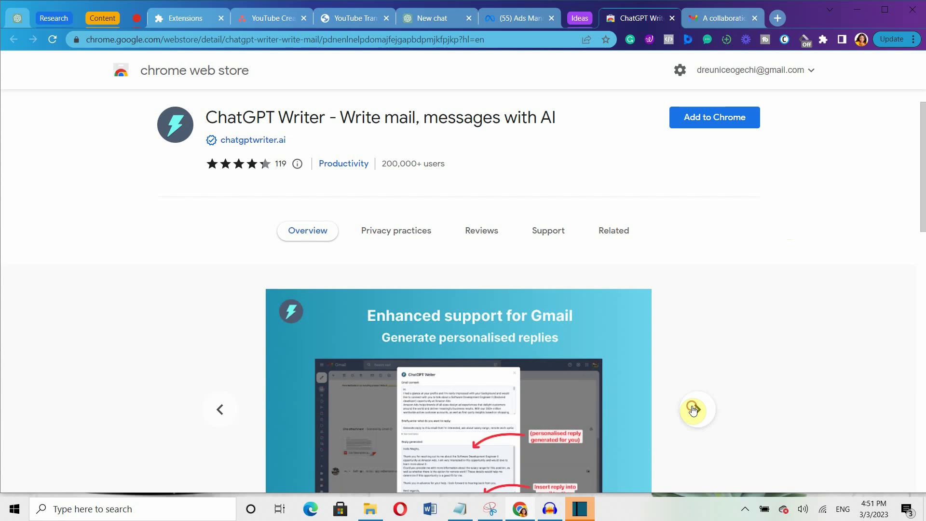
click(693, 410)
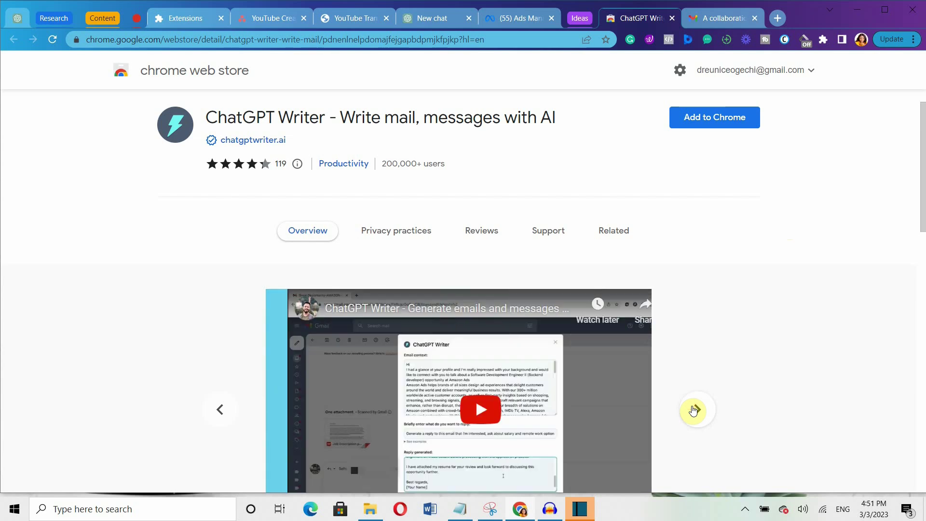
click(694, 410)
click(693, 410)
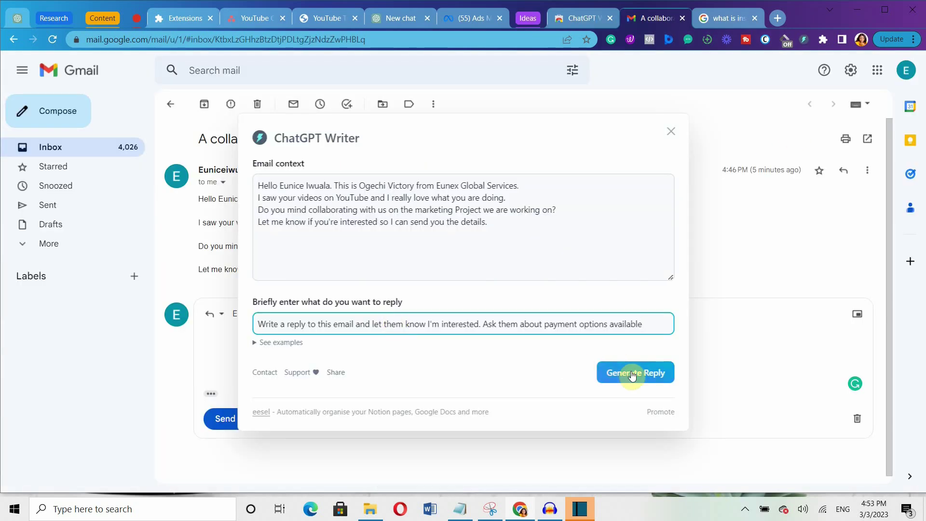
click(632, 375)
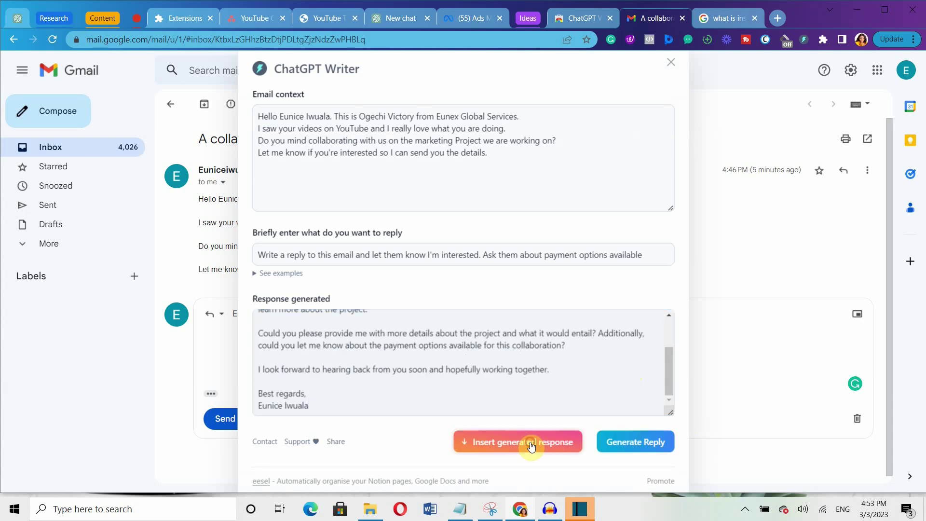
click(531, 442)
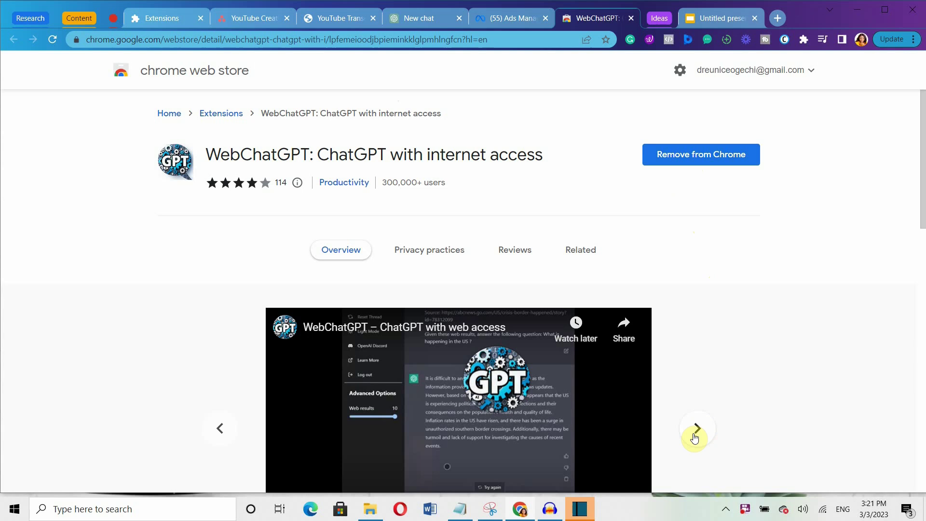
Step: Click through ten WebChatGPT: ChatGPT with internet access preview slides on its store page
click(695, 429)
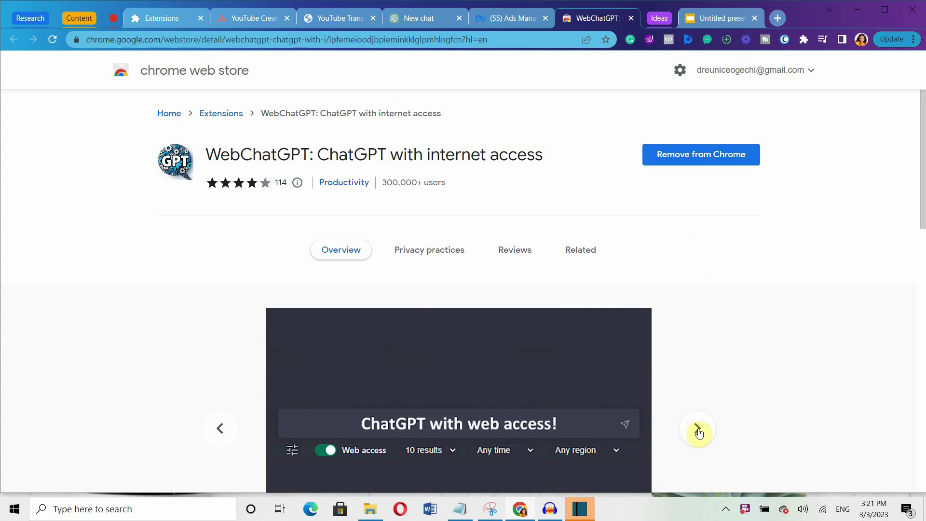
click(698, 430)
click(698, 431)
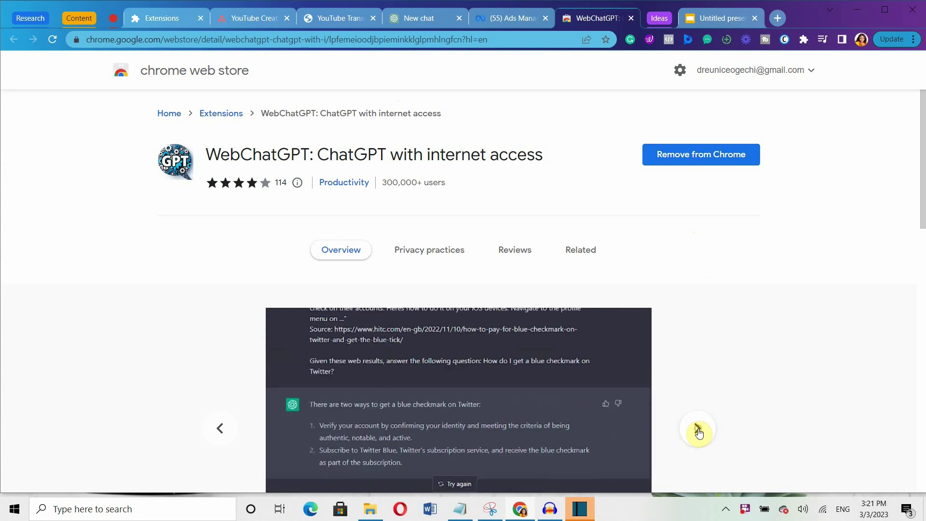
click(698, 430)
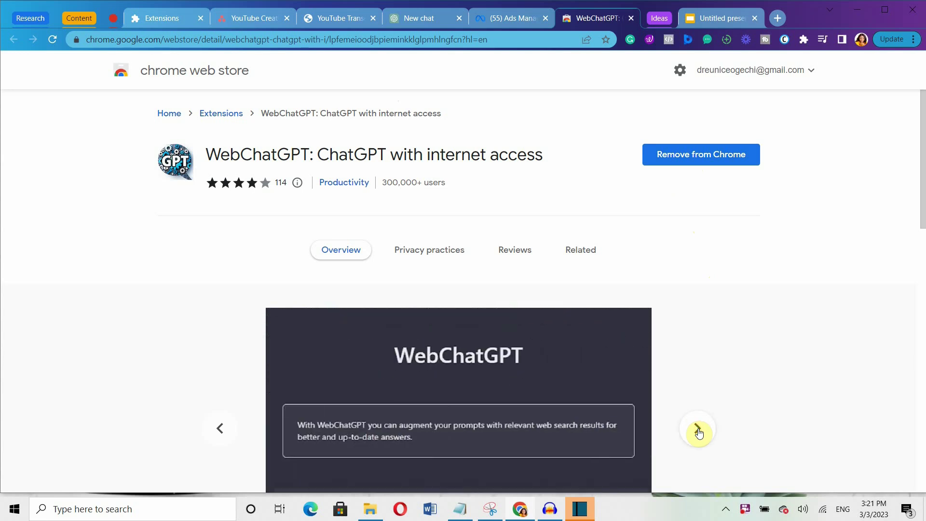
click(698, 427)
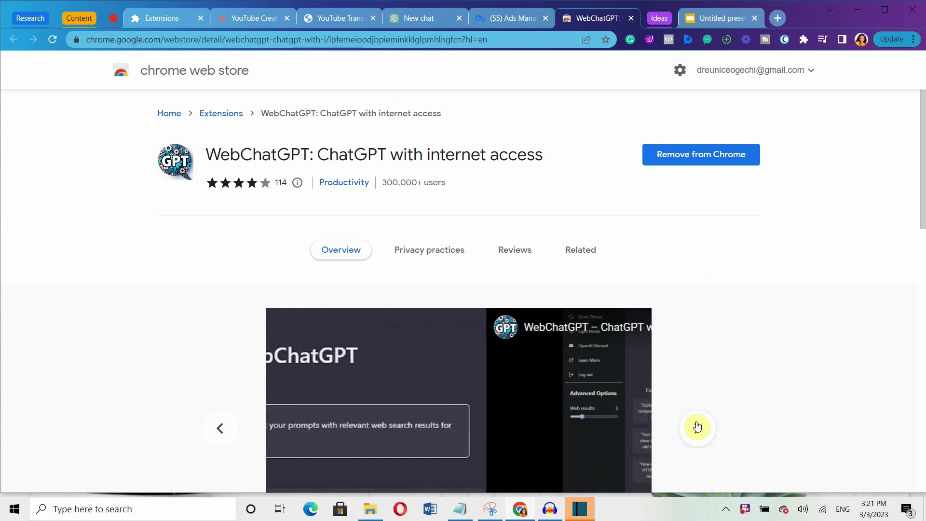
click(697, 427)
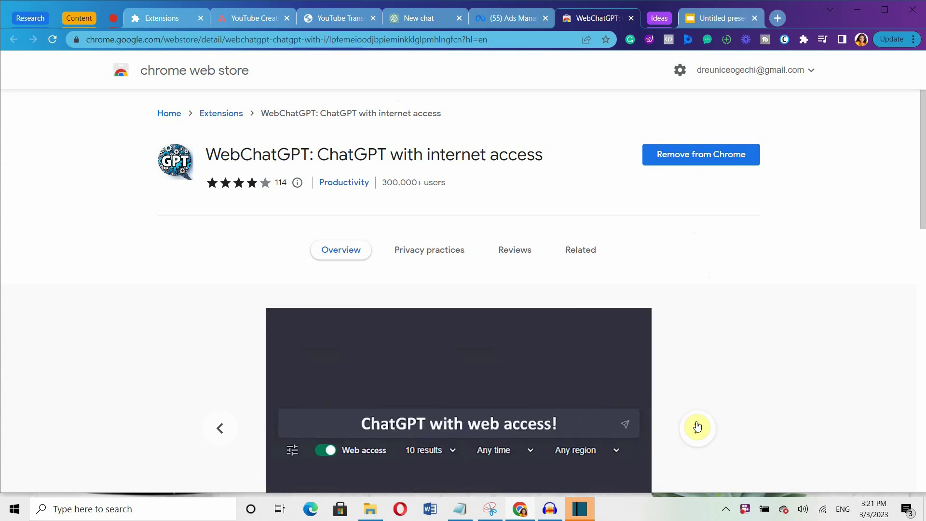
click(697, 427)
click(697, 426)
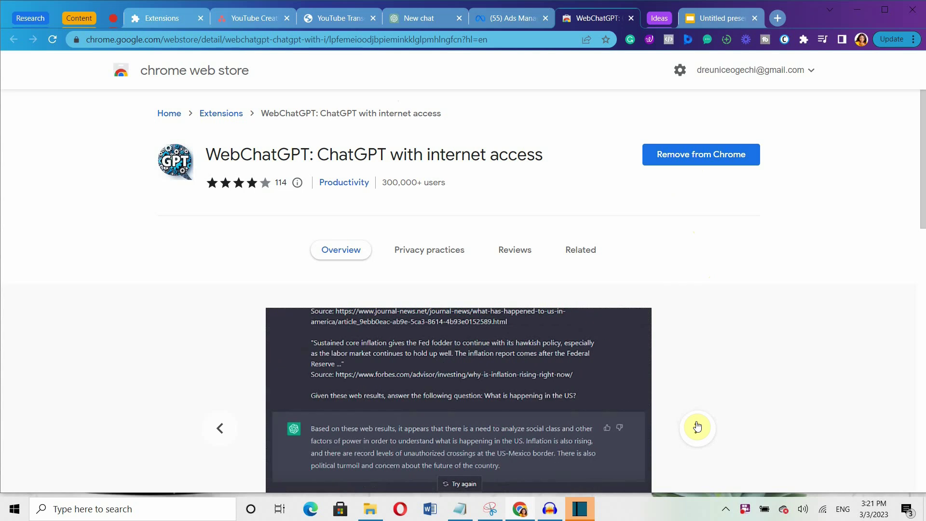
click(697, 426)
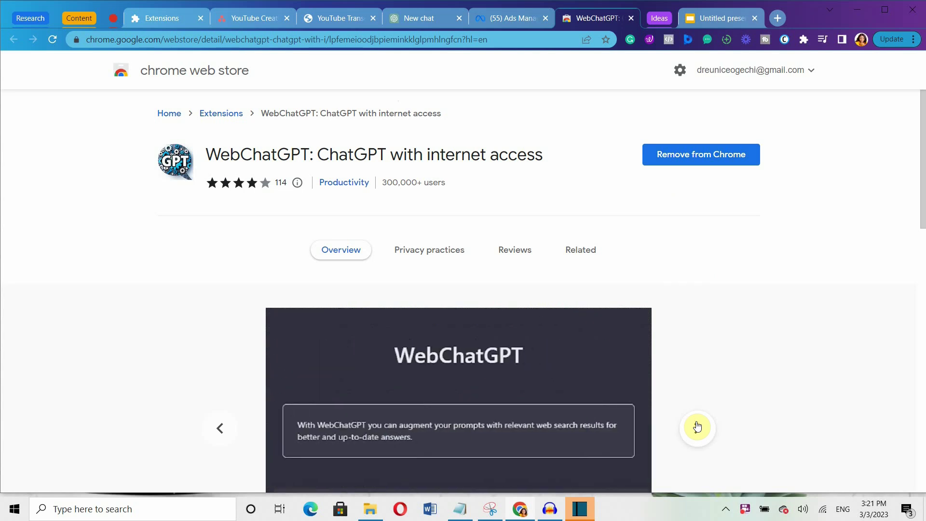
click(697, 427)
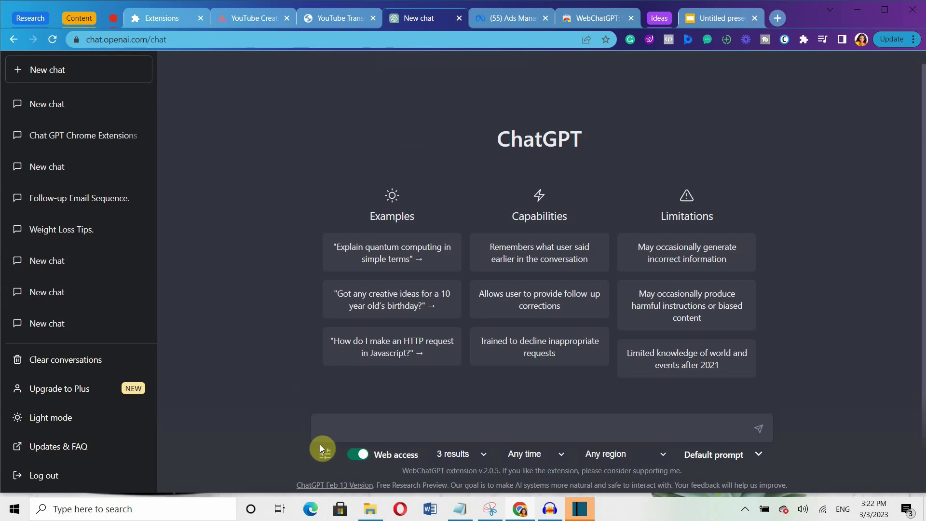
Step: Ask ChatGPT for the latest Nigeria 2023 Election news, then review time, region and result-count options
text(Give me the latest news about Nigeria's 2023 Election)
key(Return)
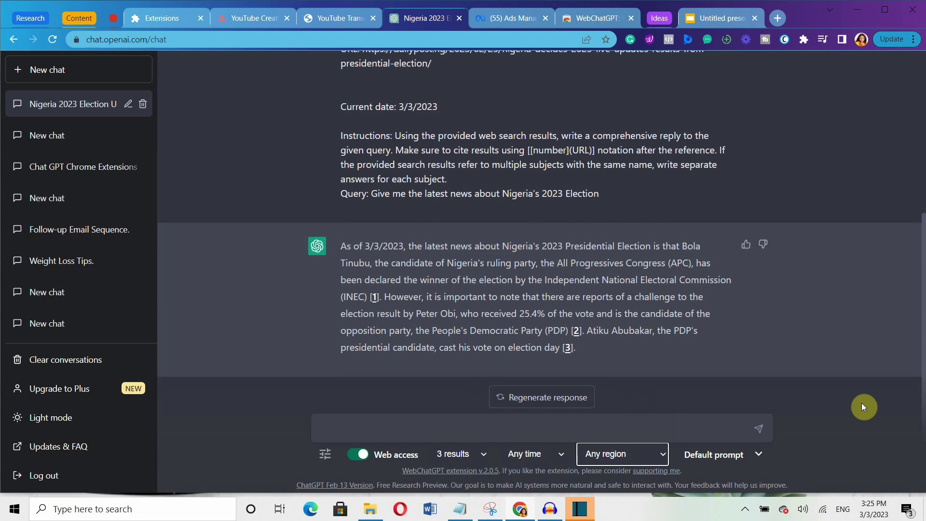
click(558, 454)
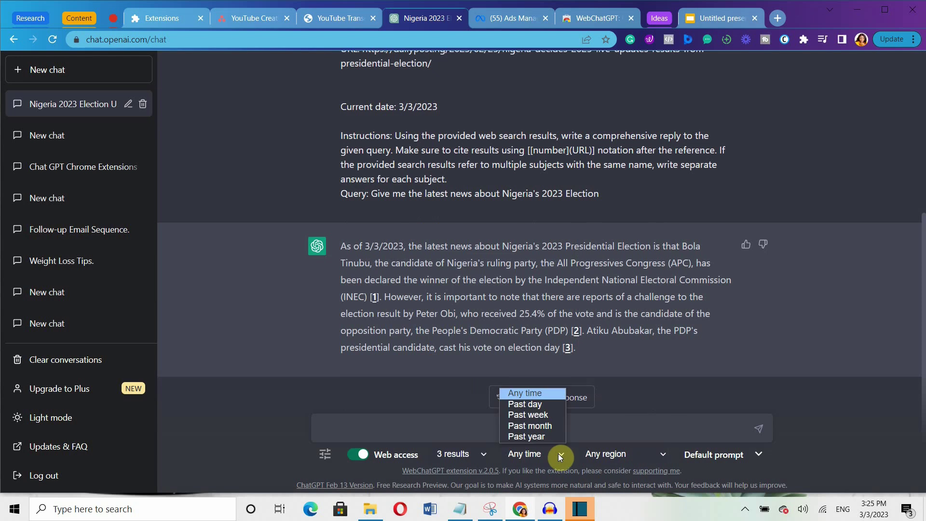
click(623, 453)
click(460, 454)
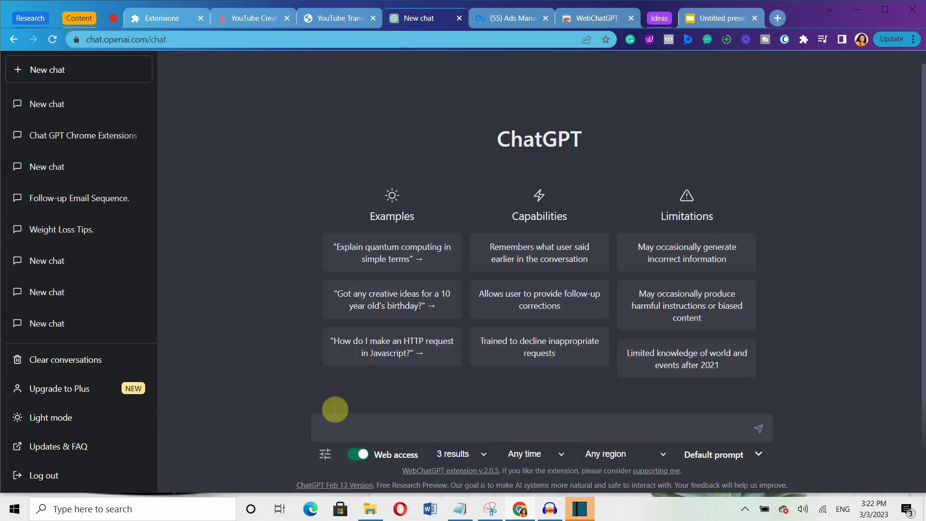
click(361, 455)
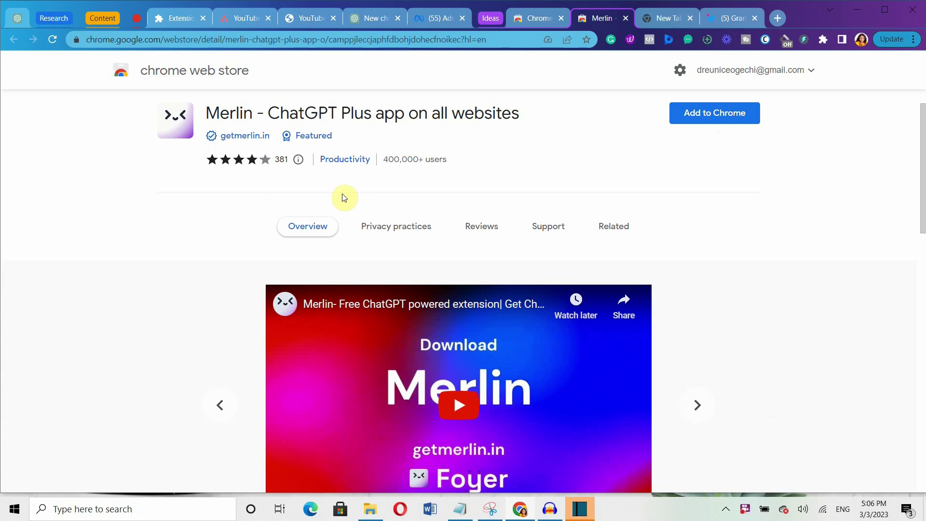
Step: Page through six Merlin preview slides and add Merlin to Chrome
click(697, 406)
click(697, 405)
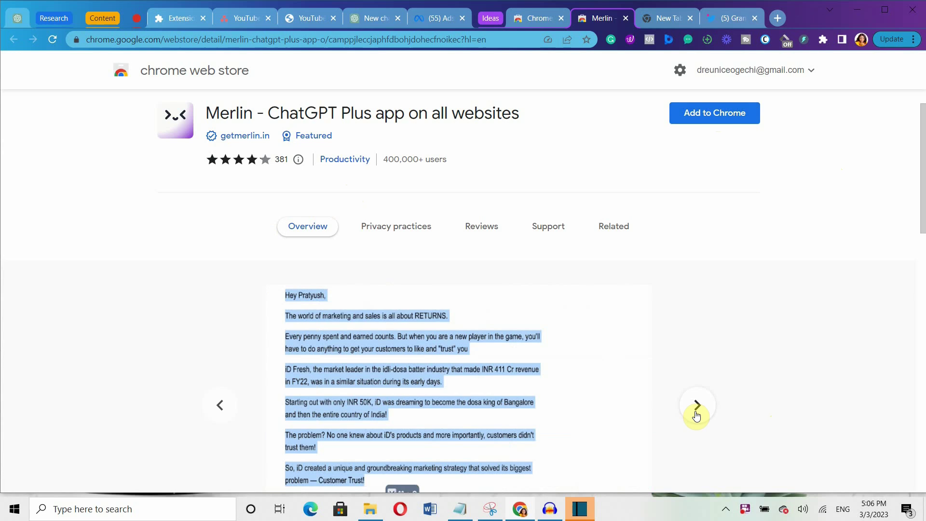
click(696, 411)
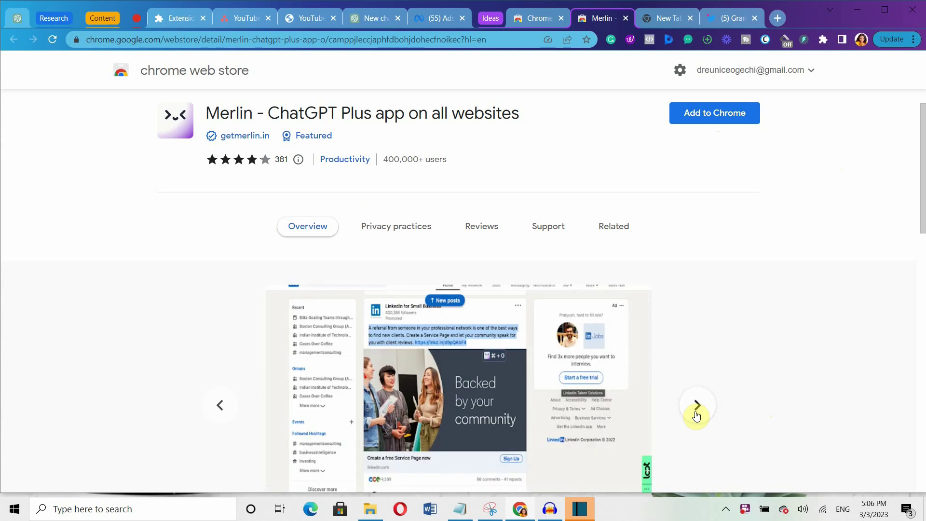
click(696, 411)
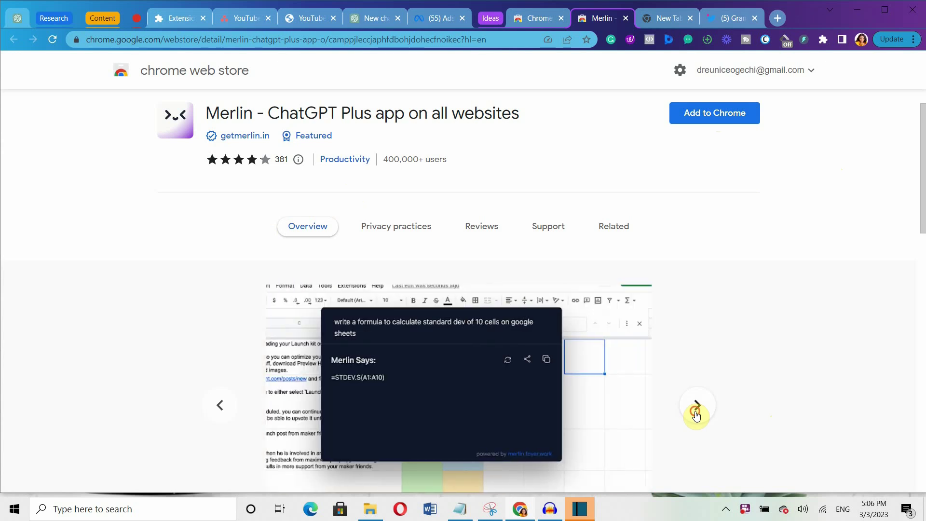
click(696, 411)
click(696, 411)
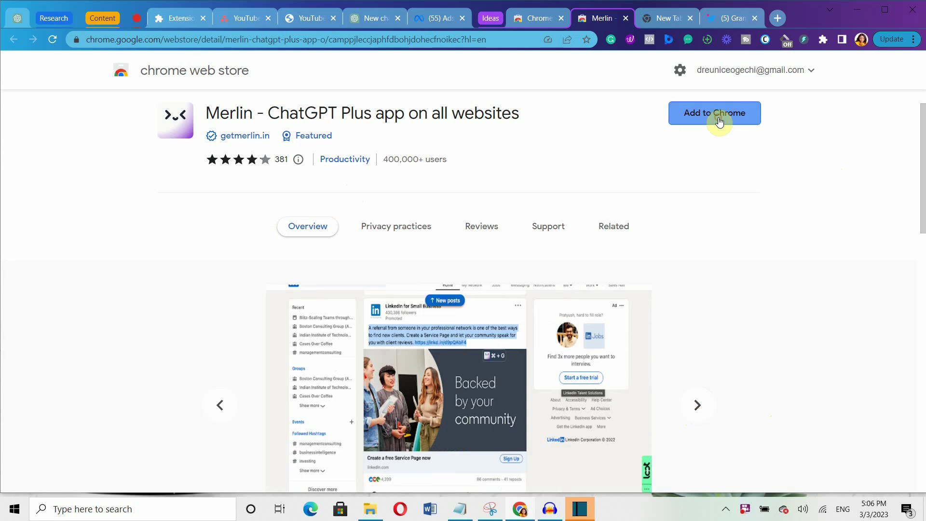
click(719, 121)
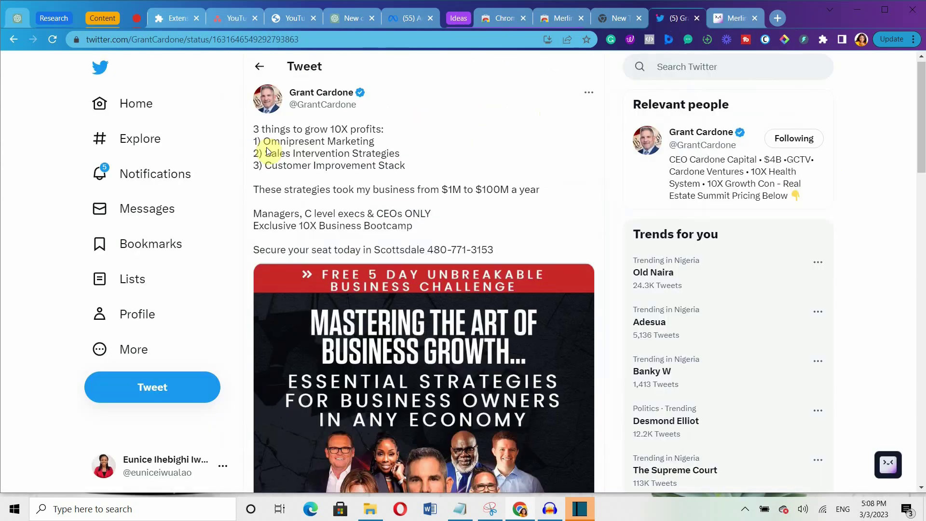
Step: Select the 10X-profits tweet's text and ask Merlin (Ctrl+M) to 'Write a reply to this tweet'
drag(253, 128, 549, 193)
click(402, 167)
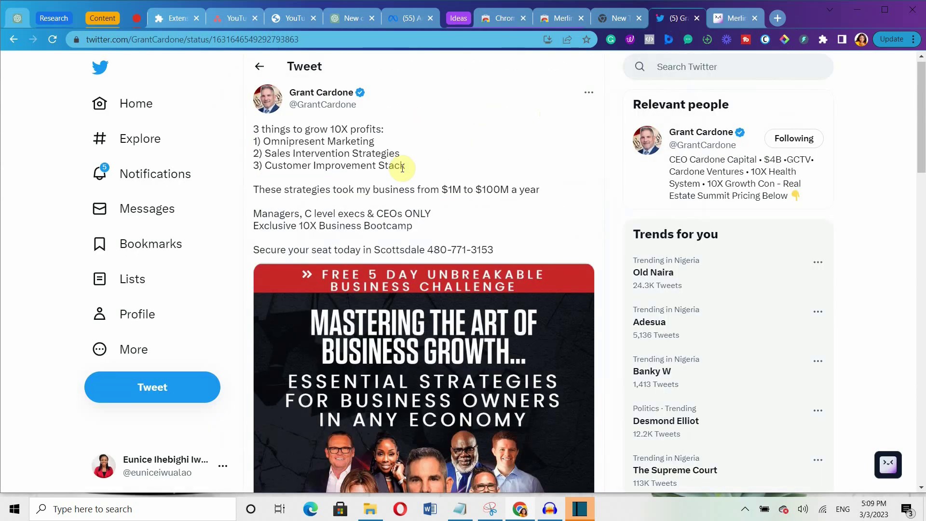
key(ctrl+m)
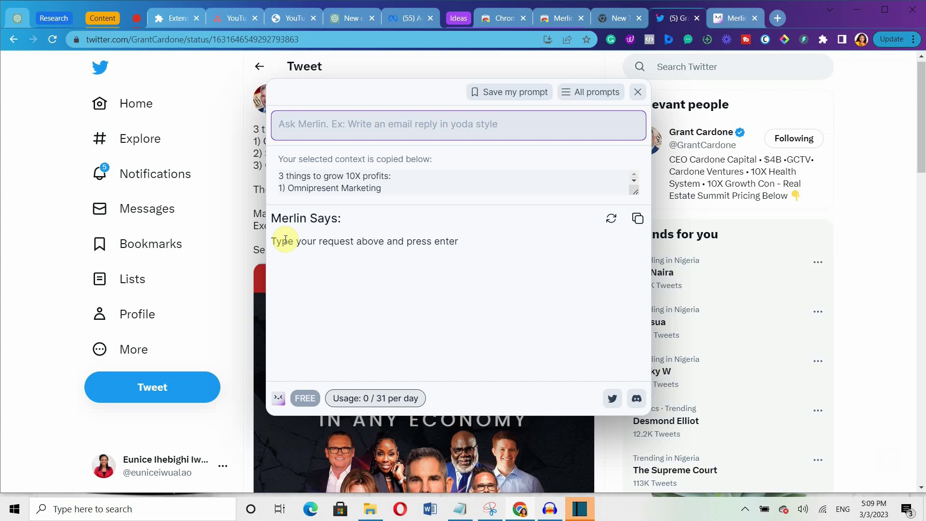
text(Write a reply to this tweet)
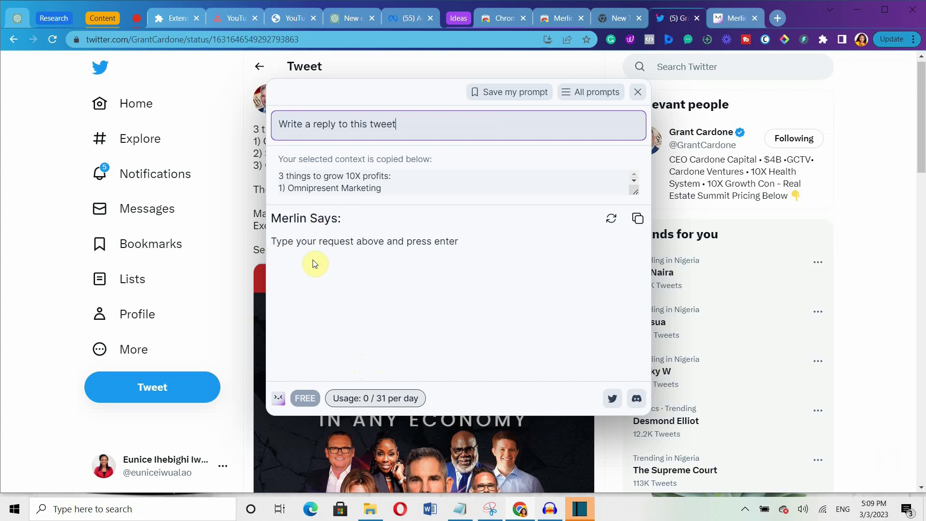
key(Return)
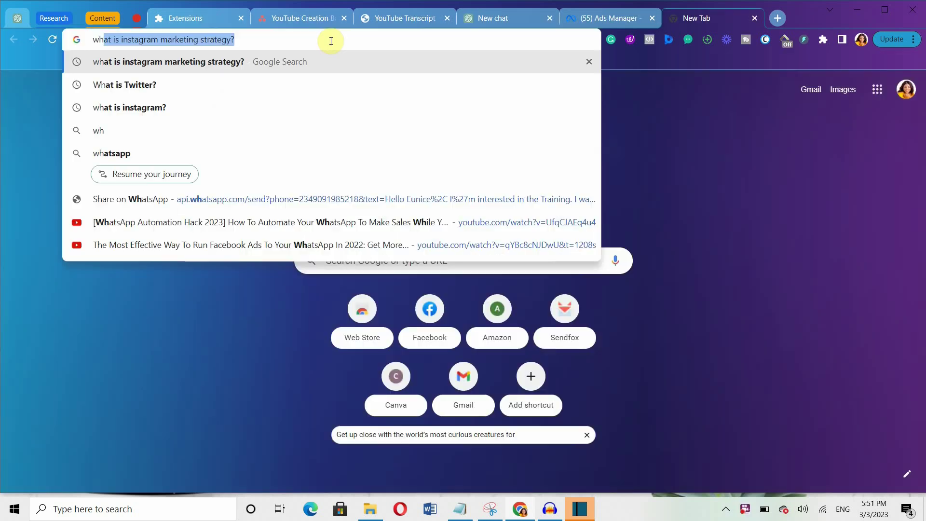
Step: Run the 'what is instagram marketing strategy?' search and have Merlin answer it in the sidebar
key(Return)
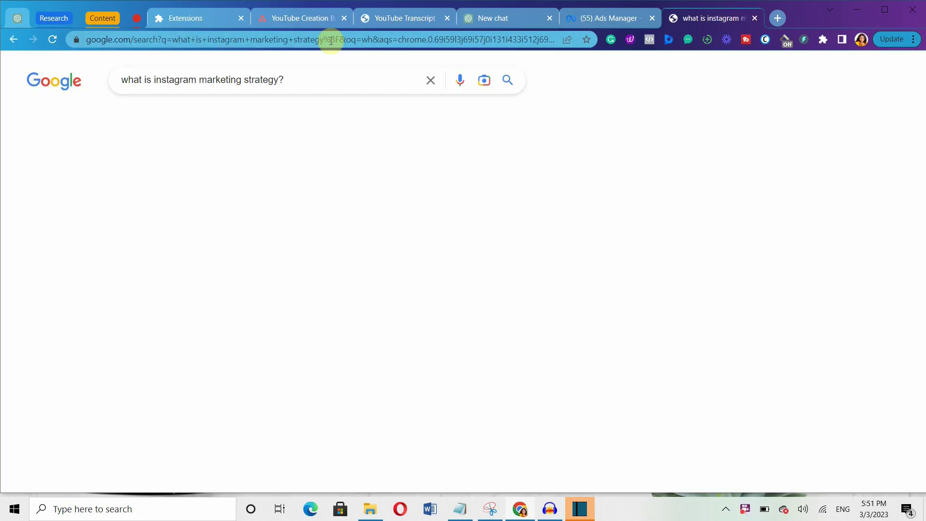
click(419, 177)
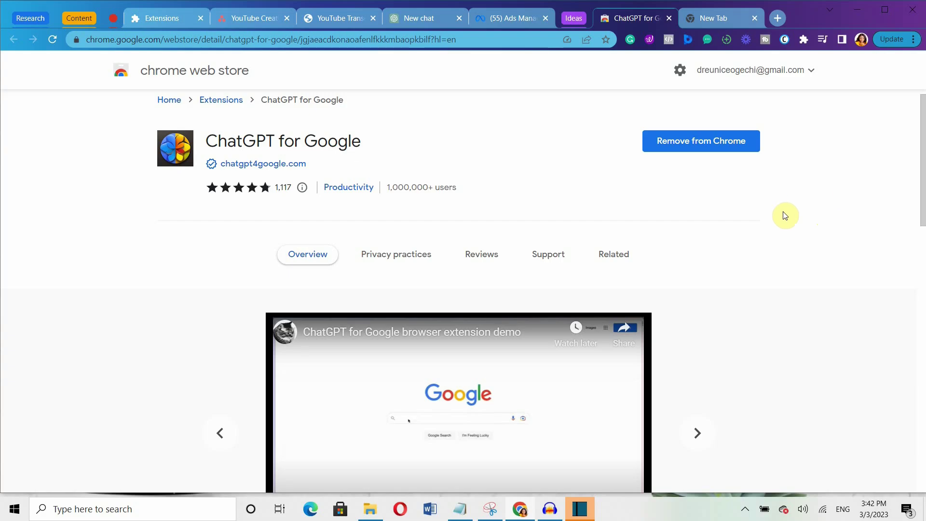
Step: Advance three ChatGPT for Google preview slides and scroll down the page
click(700, 435)
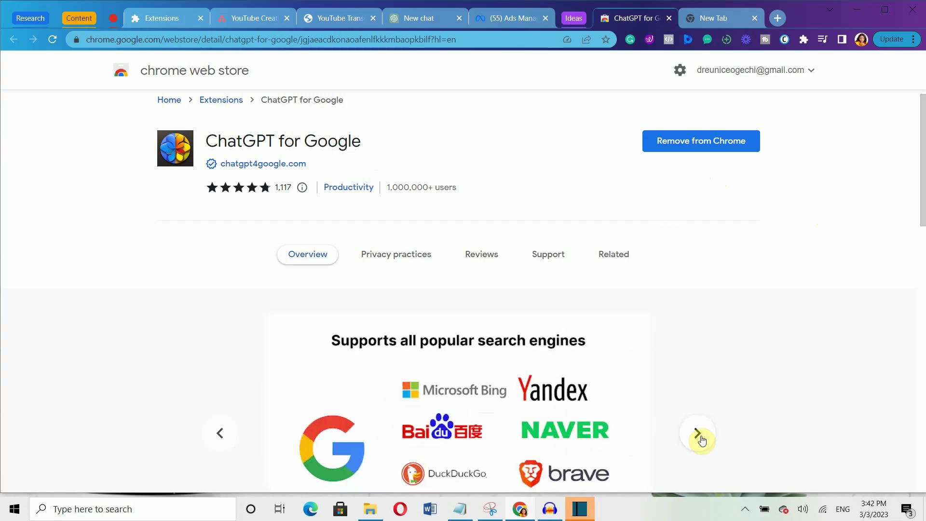
click(699, 436)
click(700, 435)
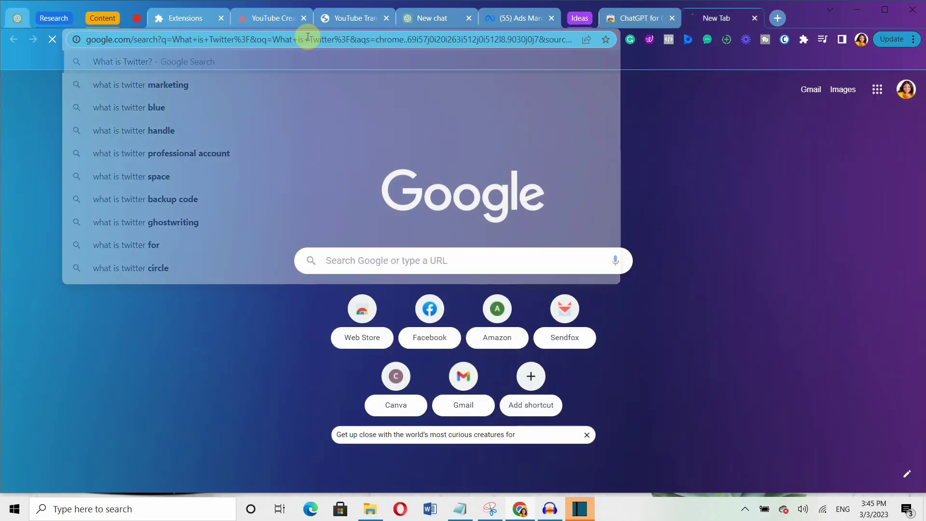
scroll(920, 372, down, 7)
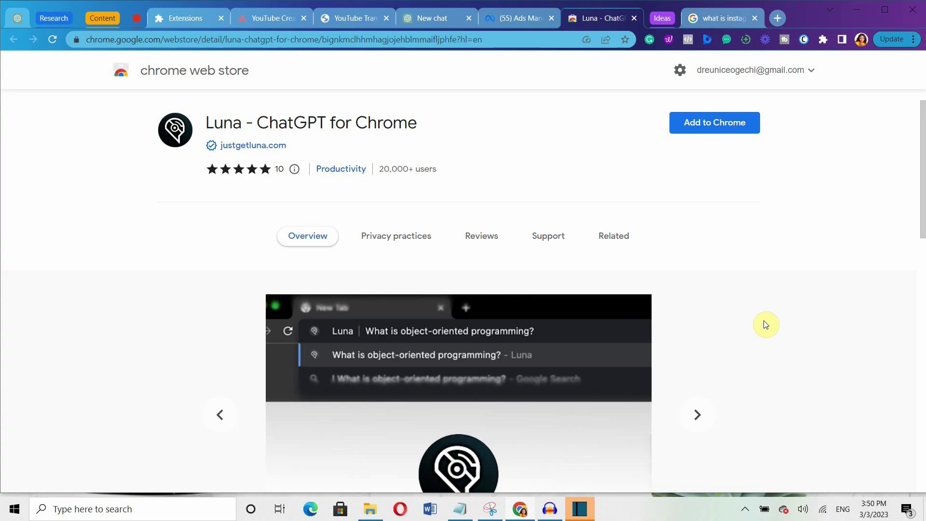
Step: Advance Luna's preview two screenshots, then send Google's Instagram strategies snippet to ChatGPT via Luna
click(694, 415)
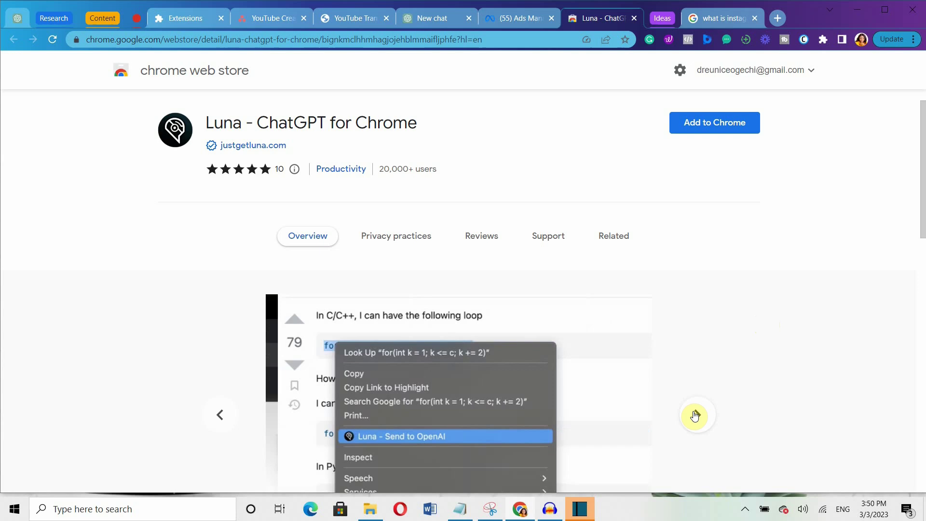
click(695, 415)
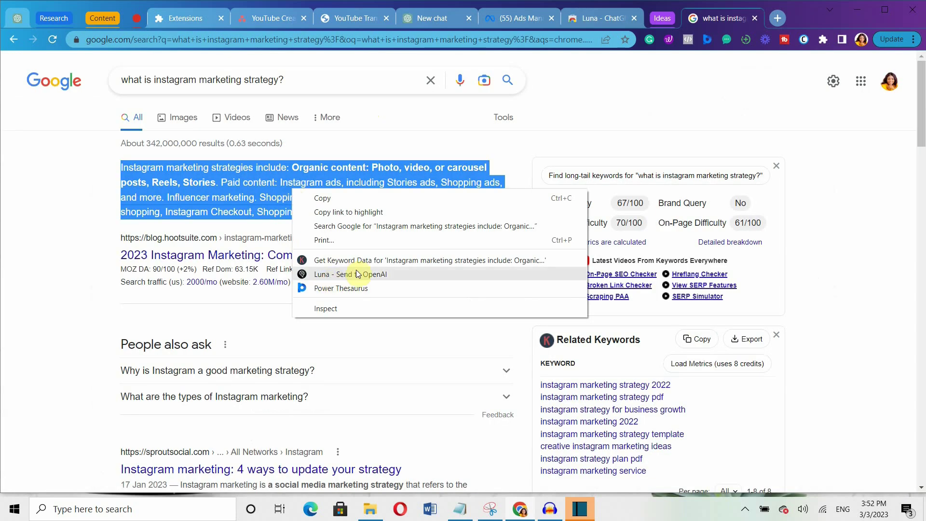
click(366, 274)
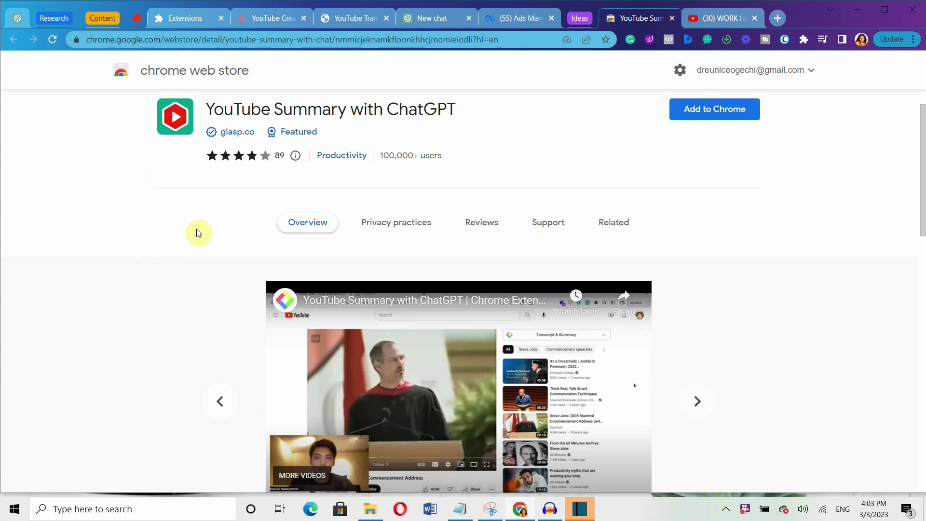
Step: Cycle through all YouTube Summary with ChatGPT preview slides back to the promo video, then add it to Chrome
click(697, 403)
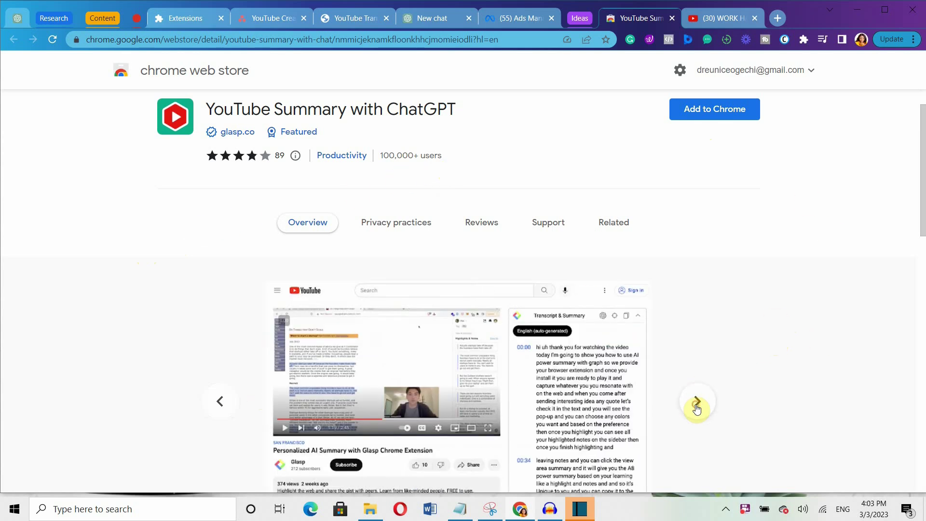
click(698, 403)
click(697, 403)
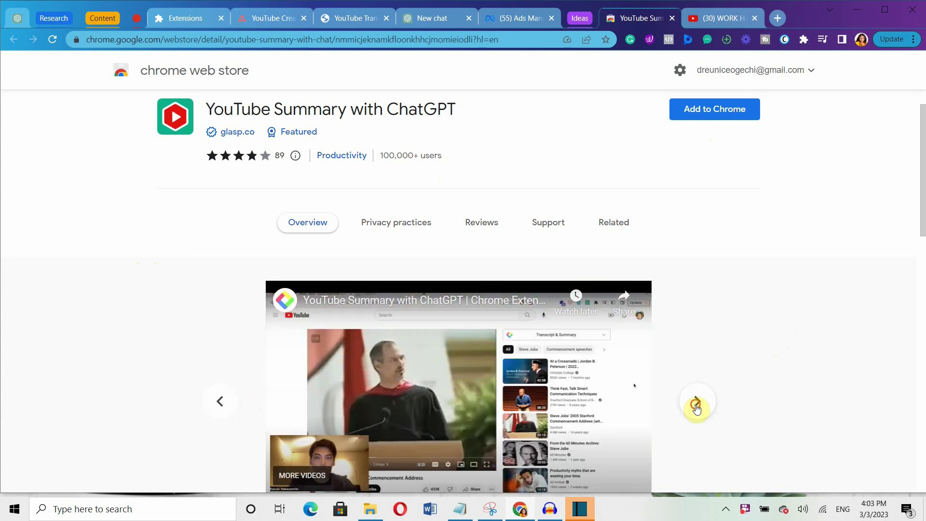
click(697, 402)
click(697, 403)
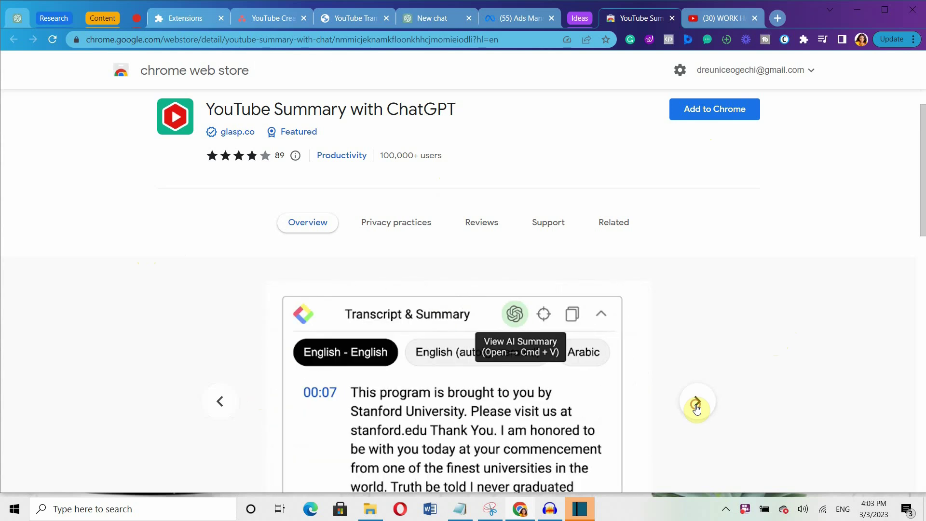
click(697, 403)
click(697, 403)
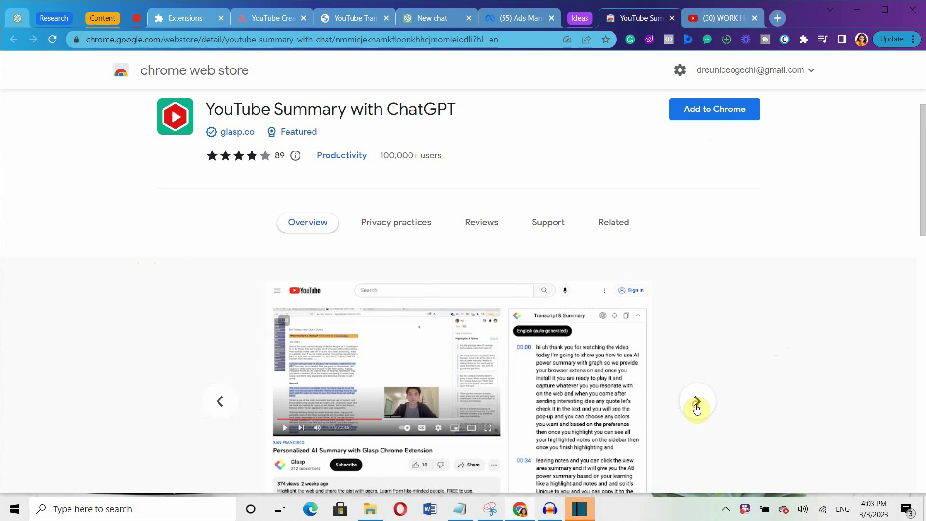
click(697, 403)
click(697, 403)
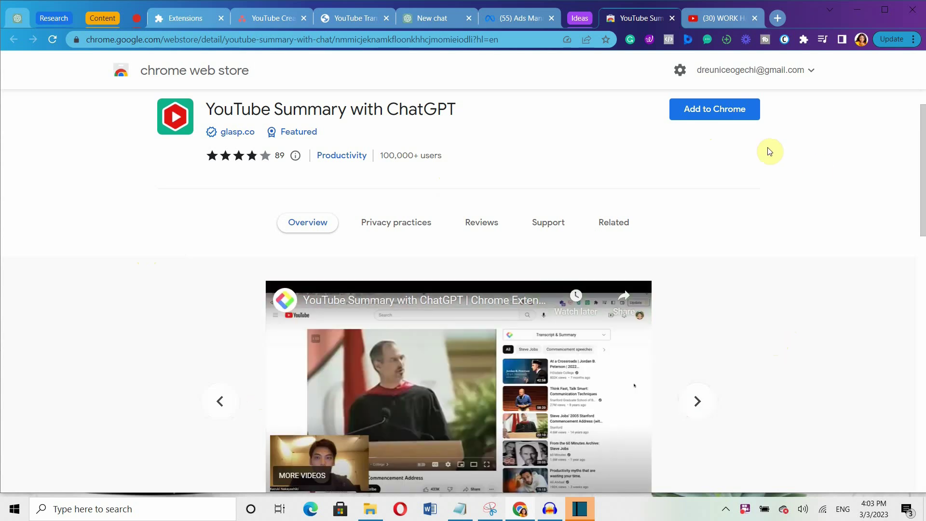
click(710, 115)
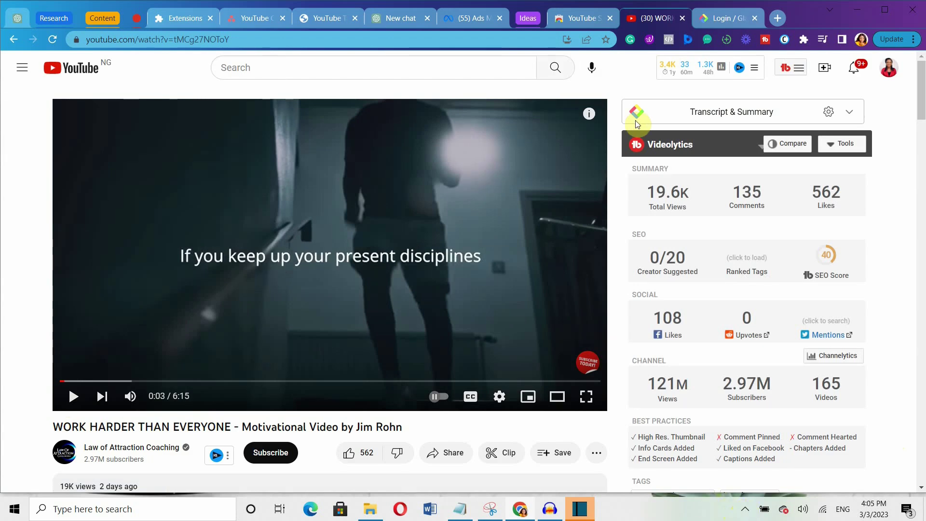
Step: Expand and skim the 'WORK HARDER THAN EVERYONE' transcript, then request its ChatGPT AI summary
click(854, 114)
scroll(855, 405, down, 15)
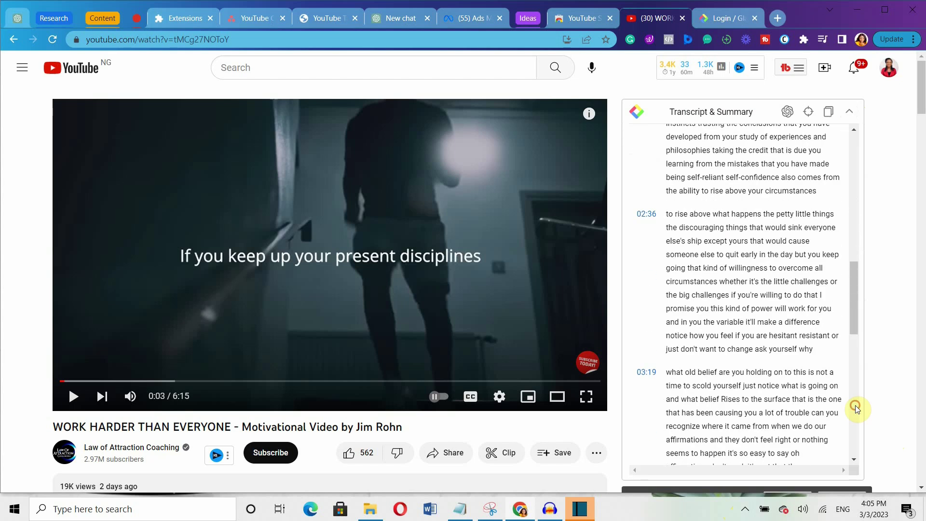
scroll(855, 406, down, 5)
scroll(855, 405, up, 20)
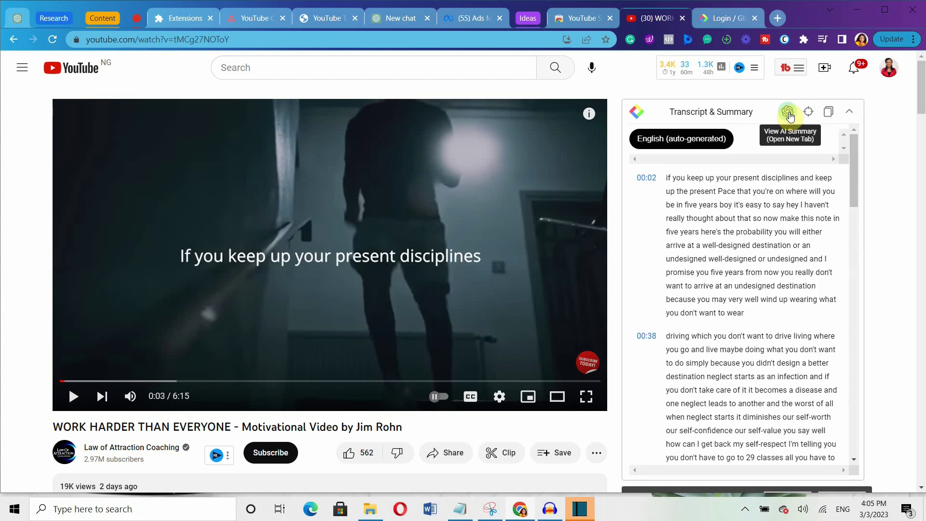
click(788, 114)
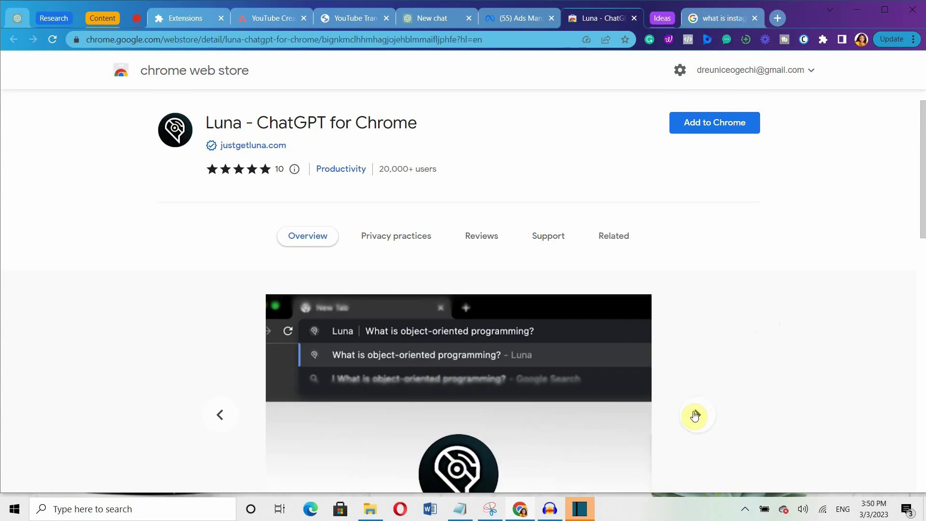
Step: Page through two Luna screenshots, then two Promptheus - Converse with ChatGPT preview slides
click(694, 415)
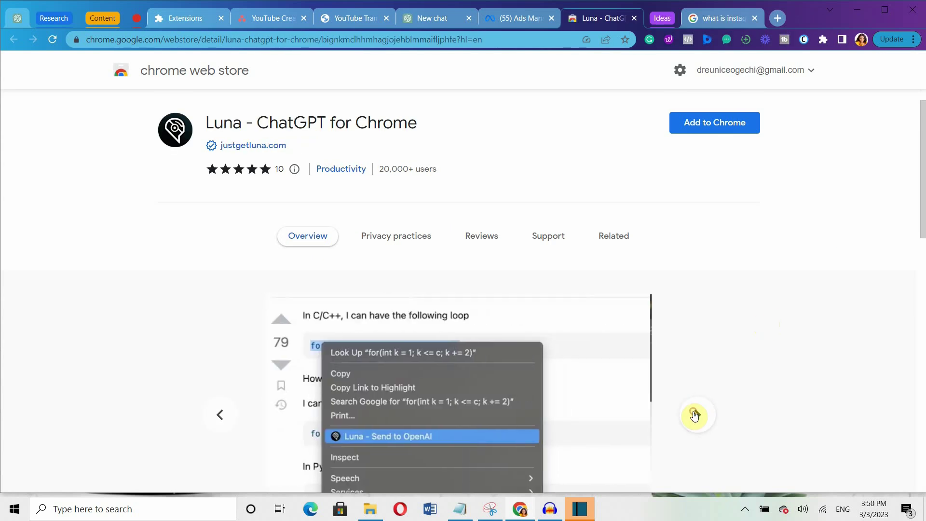
click(695, 415)
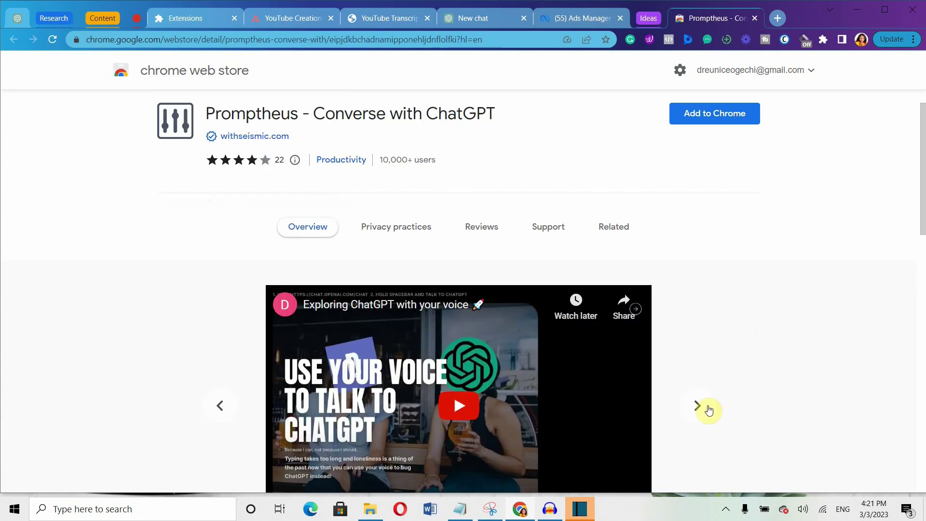
click(697, 407)
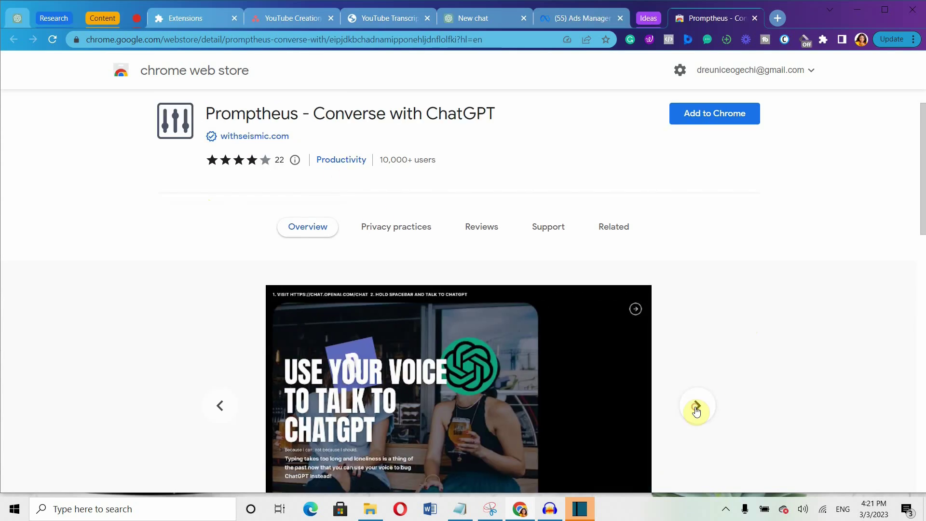
click(697, 408)
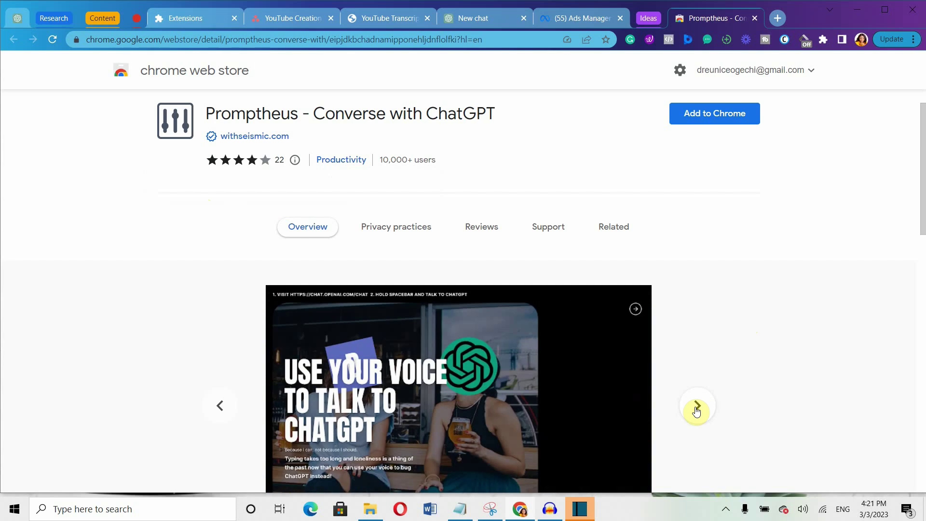